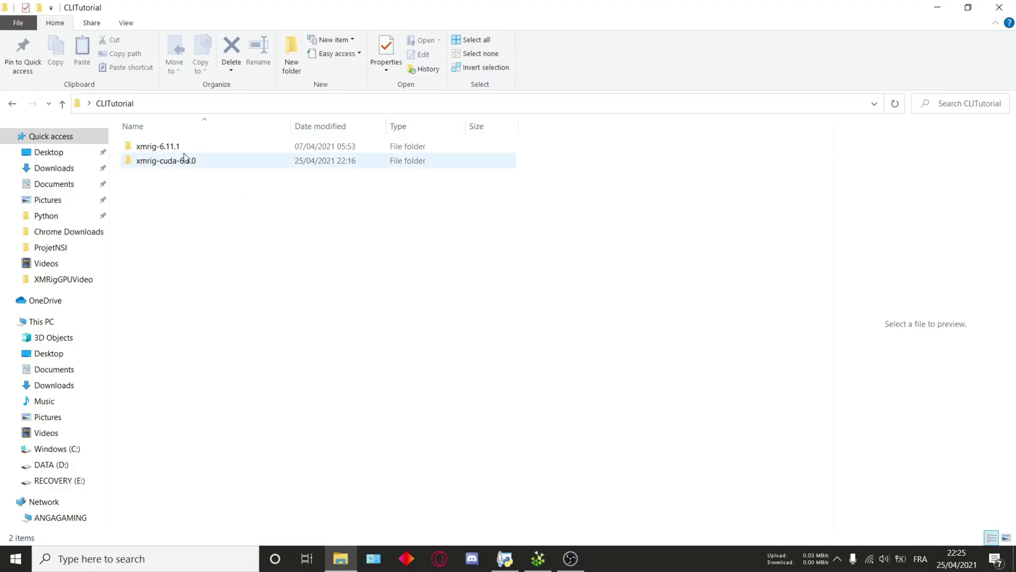
- Browse the nine files in xmrig-6.11.1, then return to the CLITutorial folder
left_click(185, 147)
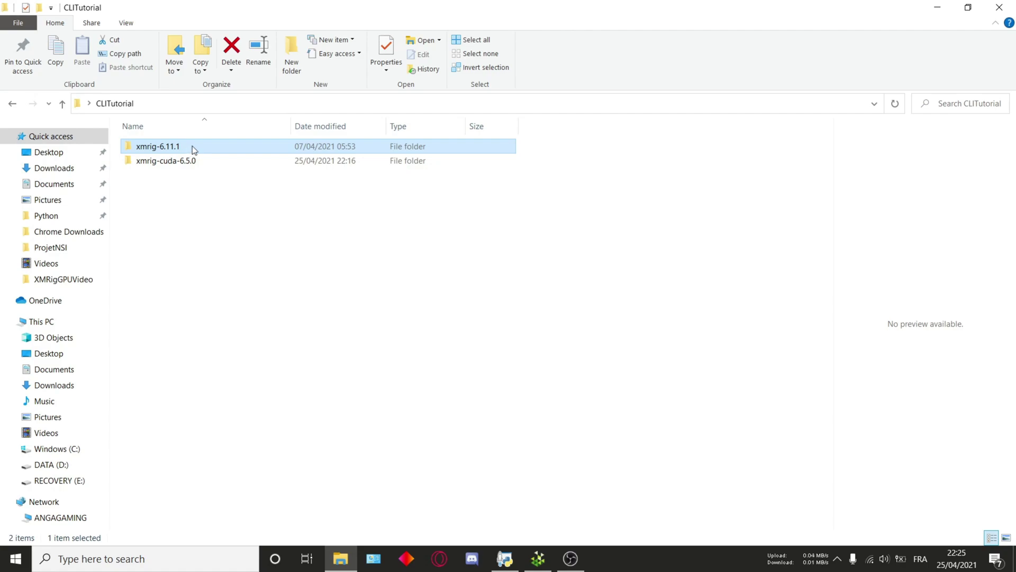
double_click(192, 145)
left_click_drag(156, 317, 162, 270)
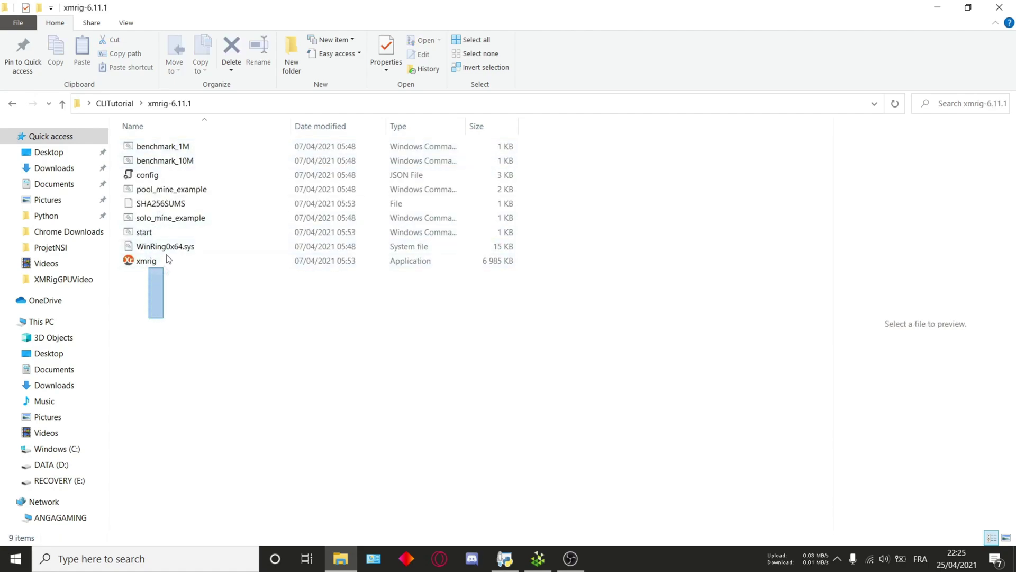
left_click(151, 260)
left_click_drag(193, 134, 195, 145)
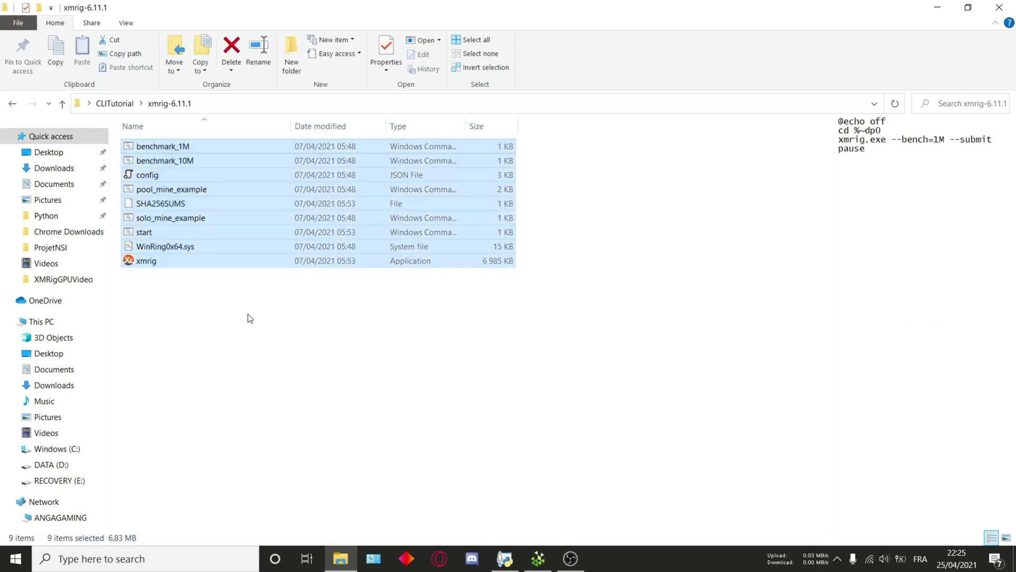
left_click(272, 324)
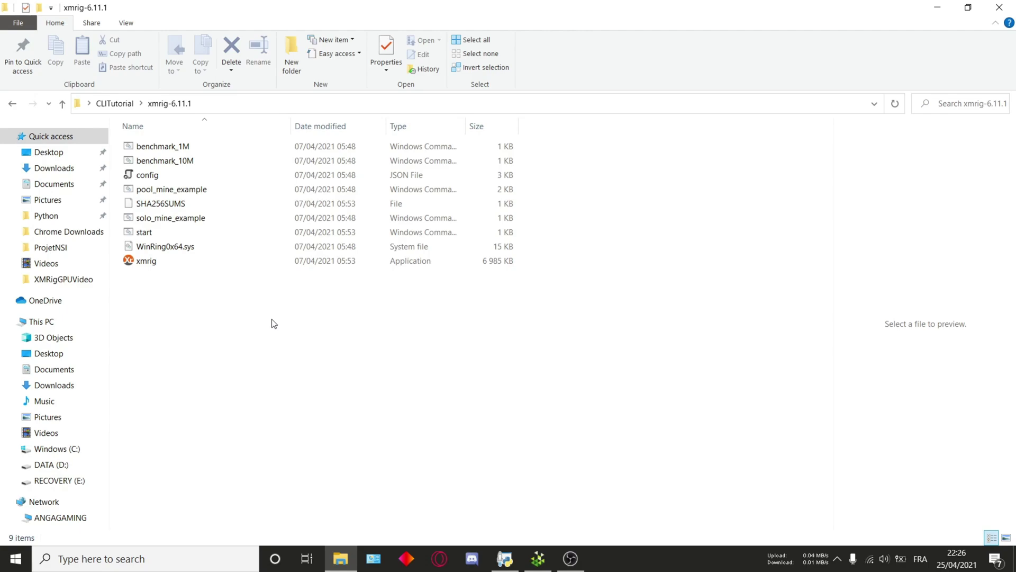
left_click(111, 104)
left_click(208, 231)
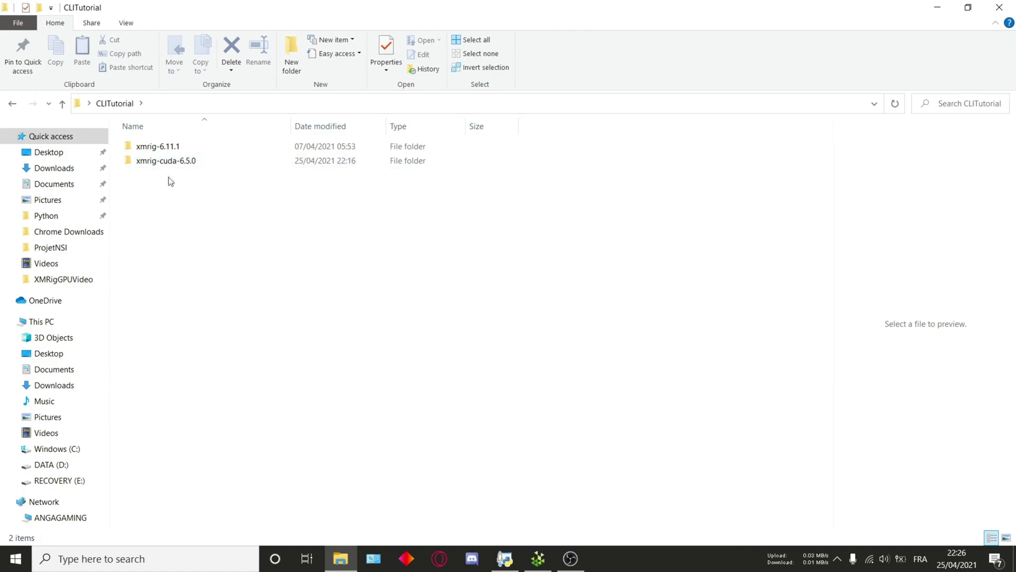
- Move the four xmrig-cuda-6.5.0 files into xmrig-6.11.1, replacing SHA256SUMS
double_click(166, 162)
left_click_drag(170, 231, 181, 143)
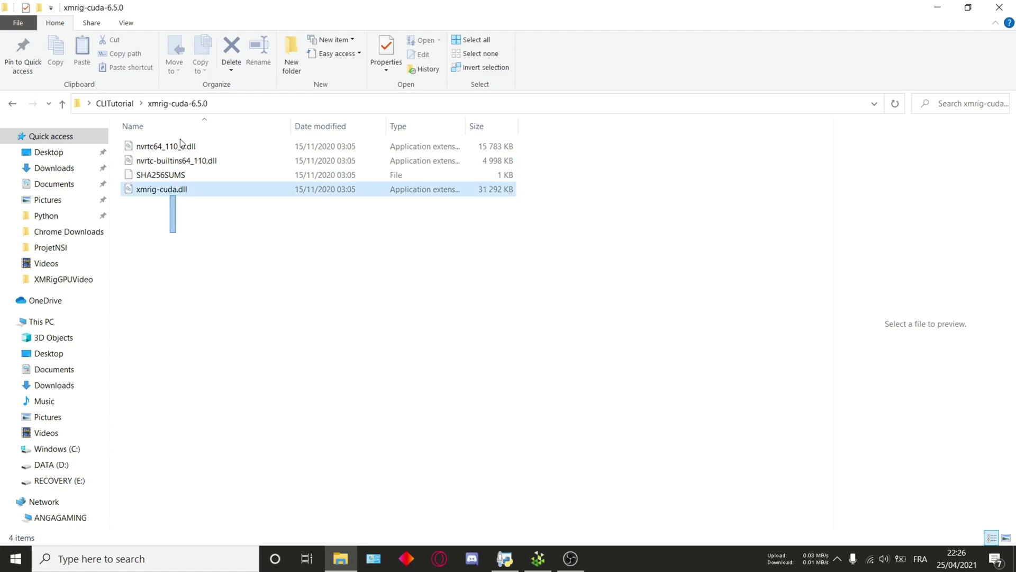
left_click_drag(181, 143, 114, 103)
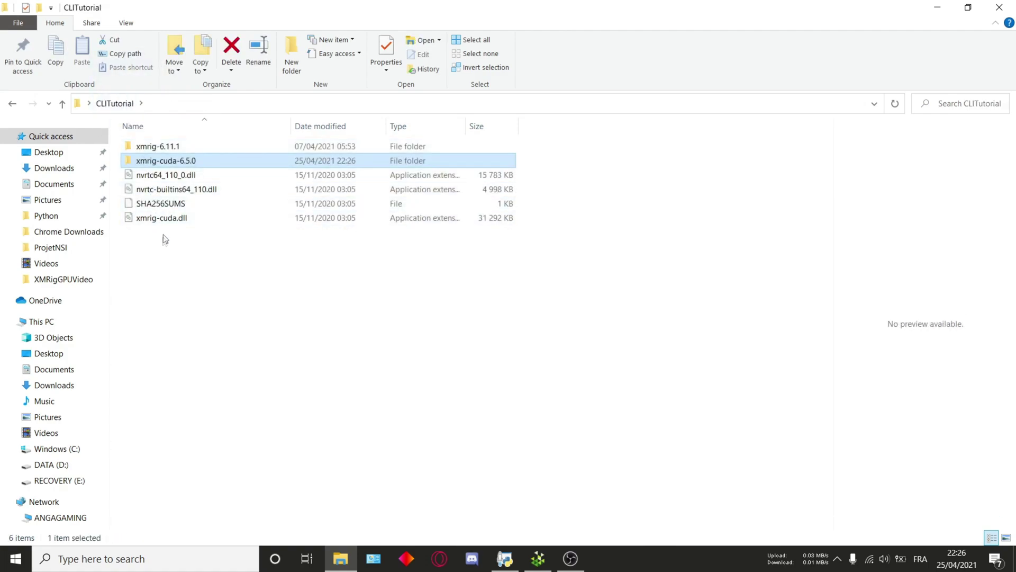
mouse_move(165, 238)
left_mouse_down()
mouse_move(172, 176)
mouse_move(163, 148)
left_mouse_up()
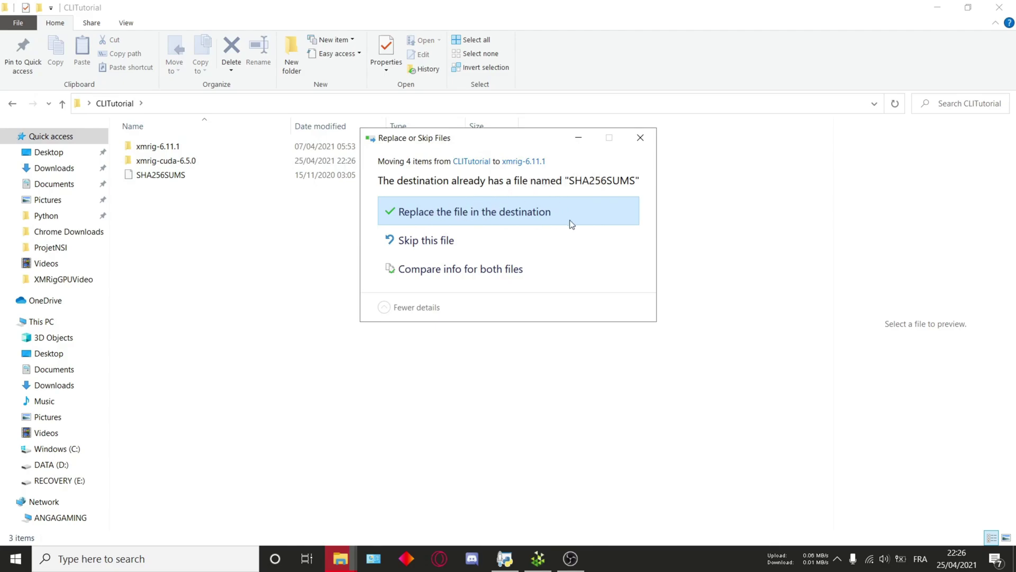
left_click(484, 216)
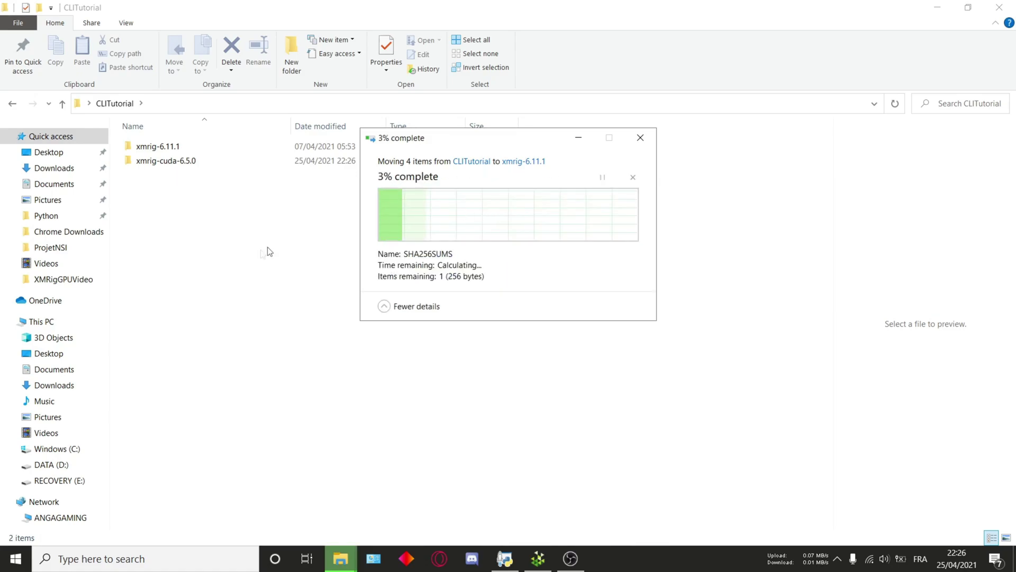
- Open xmrig-6.11.1 and check that it now holds twelve files
double_click(178, 147)
left_click_drag(169, 362, 179, 142)
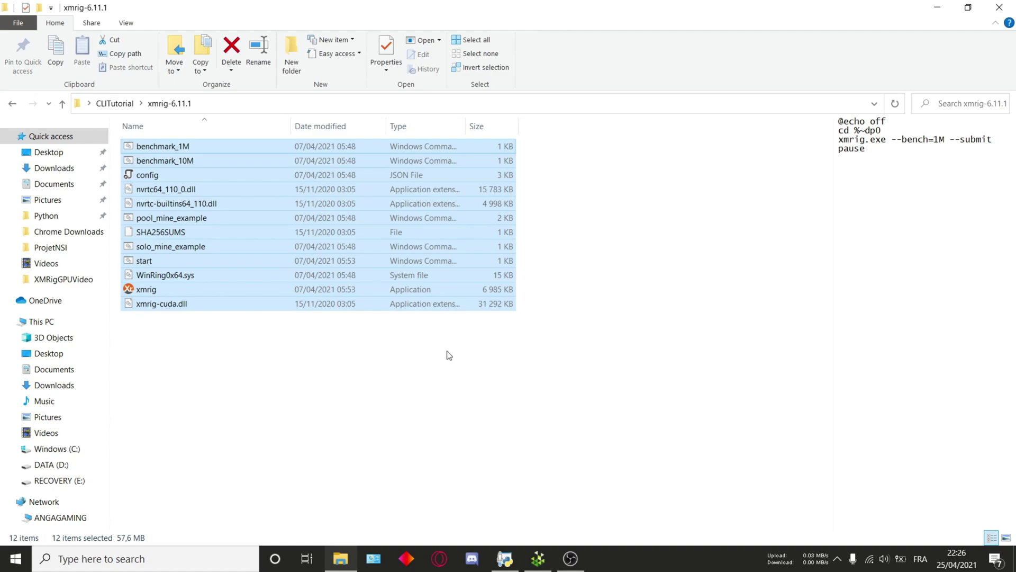
left_click(460, 361)
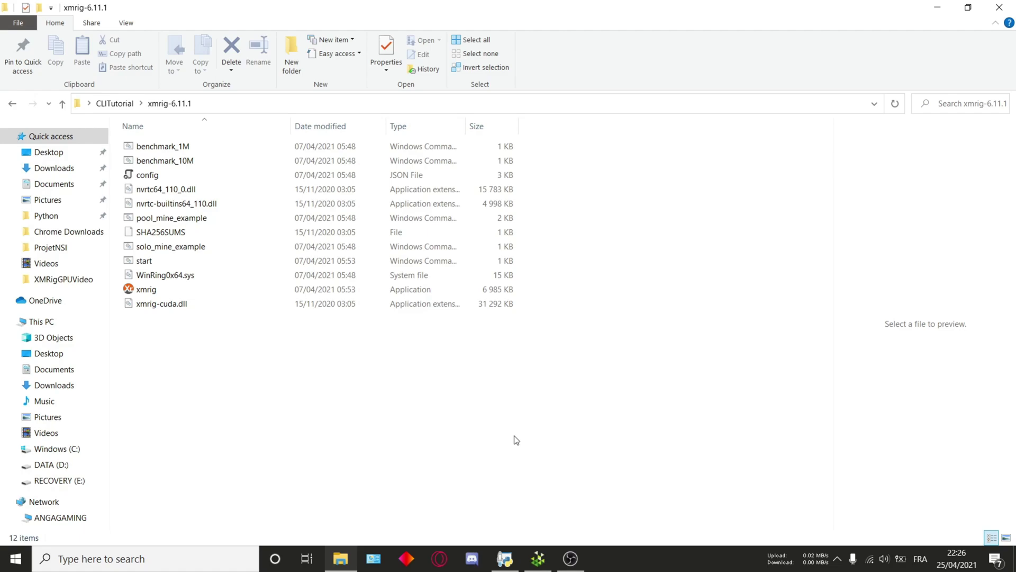
- Open Salad's log folder from Earn > Miner Details via Show Folder
left_click(538, 559)
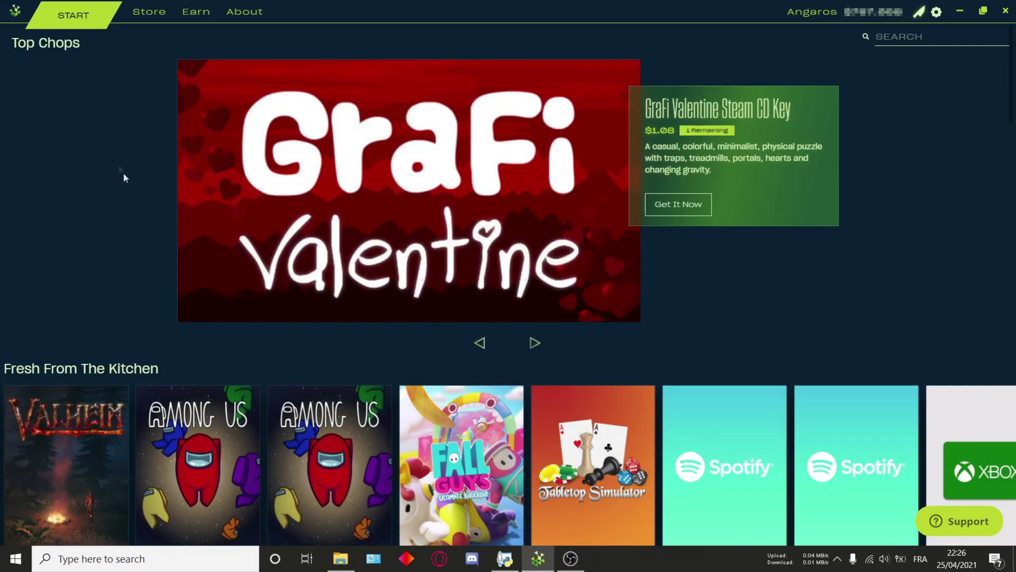
left_click(200, 14)
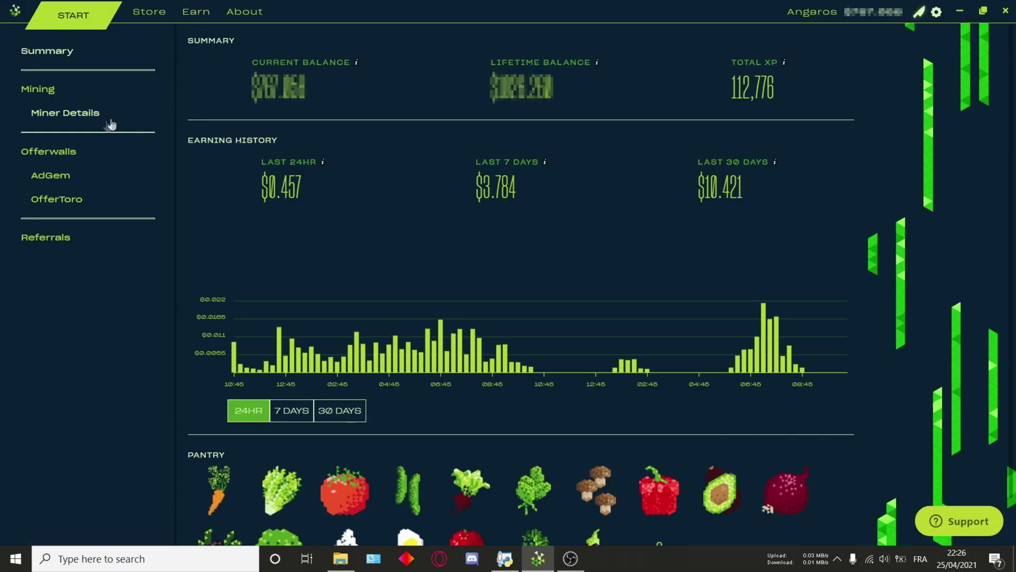
left_click(77, 119)
scroll(410, 202, "down", 5)
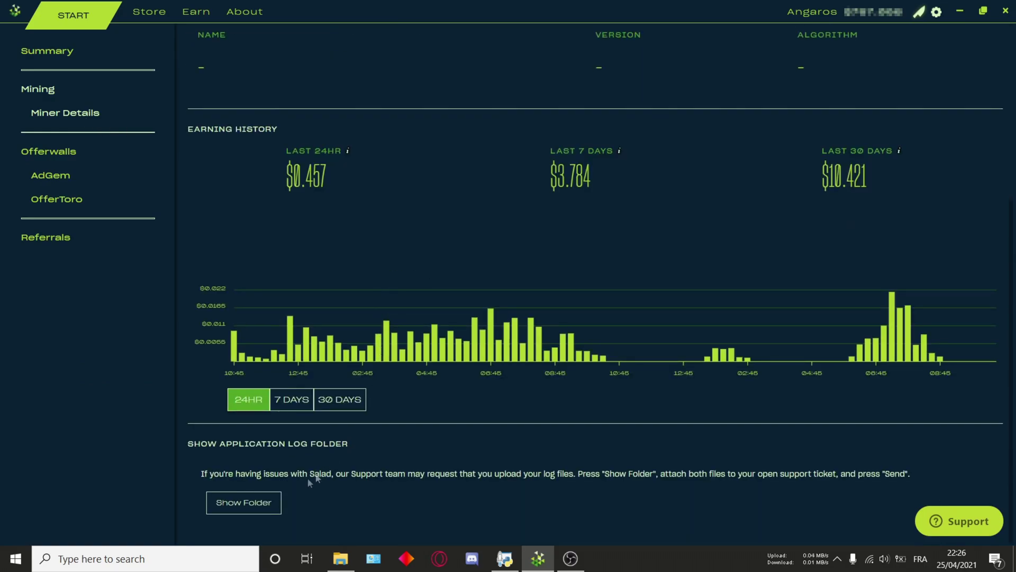
left_click(244, 502)
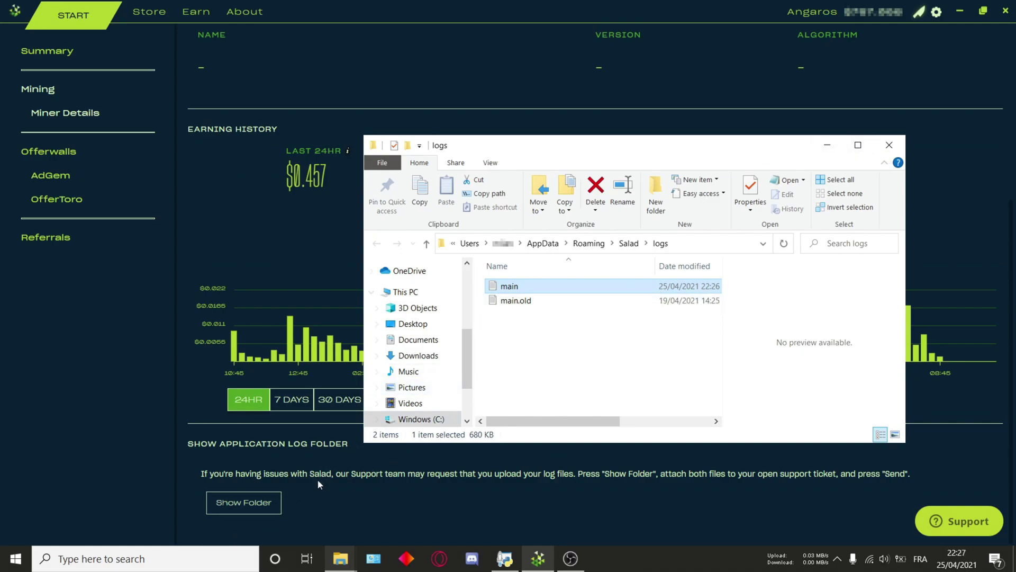
- Search %appdata% and open the Roaming > Salad > logs folder
left_click(233, 558)
type("%ap")
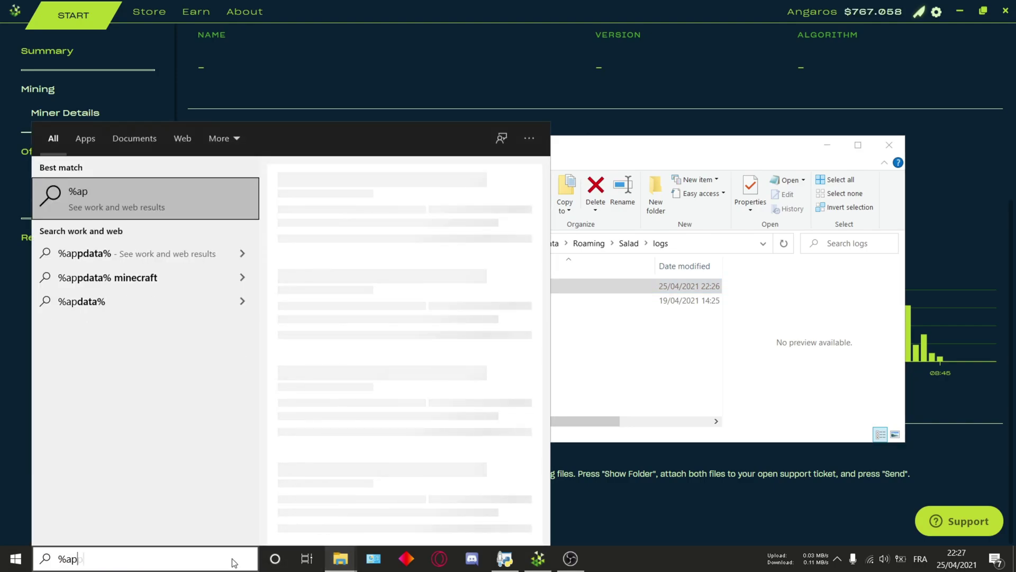
type("pdata%")
key("Return")
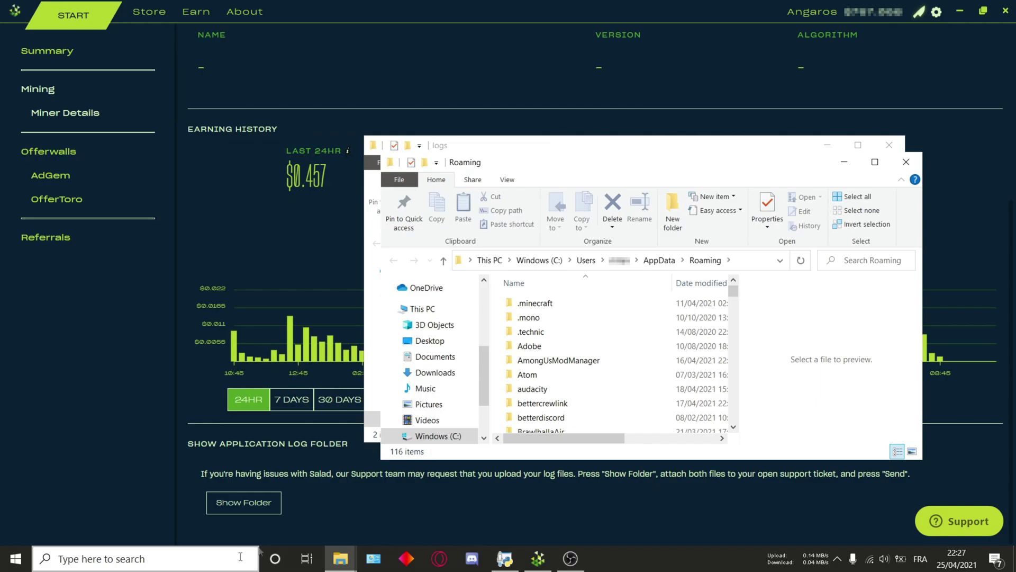
scroll(556, 381, "down", 5)
scroll(555, 381, "down", 5)
scroll(565, 388, "down", 4)
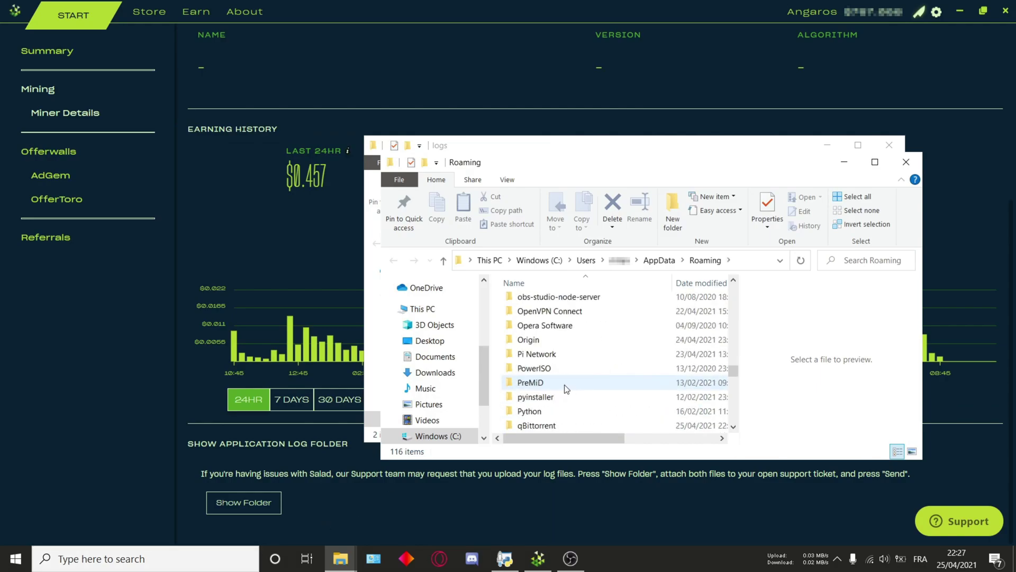
scroll(566, 388, "down", 3)
scroll(565, 388, "down", 3)
left_click(547, 387)
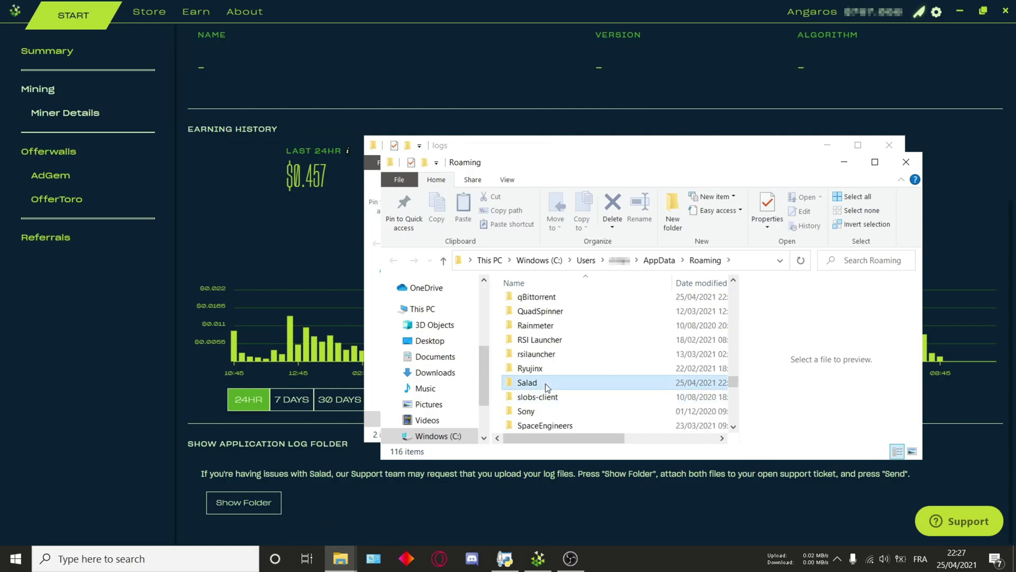
double_click(547, 387)
scroll(546, 398, "down", 2)
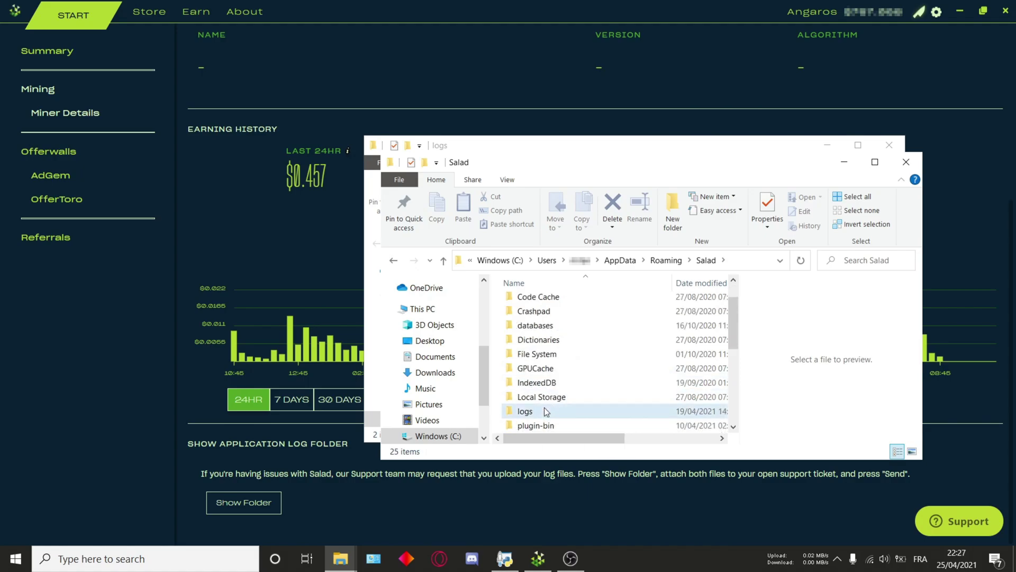
double_click(525, 411)
- Close the duplicate logs window and select the main log file
mouse_move(579, 171)
left_mouse_down()
mouse_move(637, 183)
mouse_move(465, 183)
left_mouse_up()
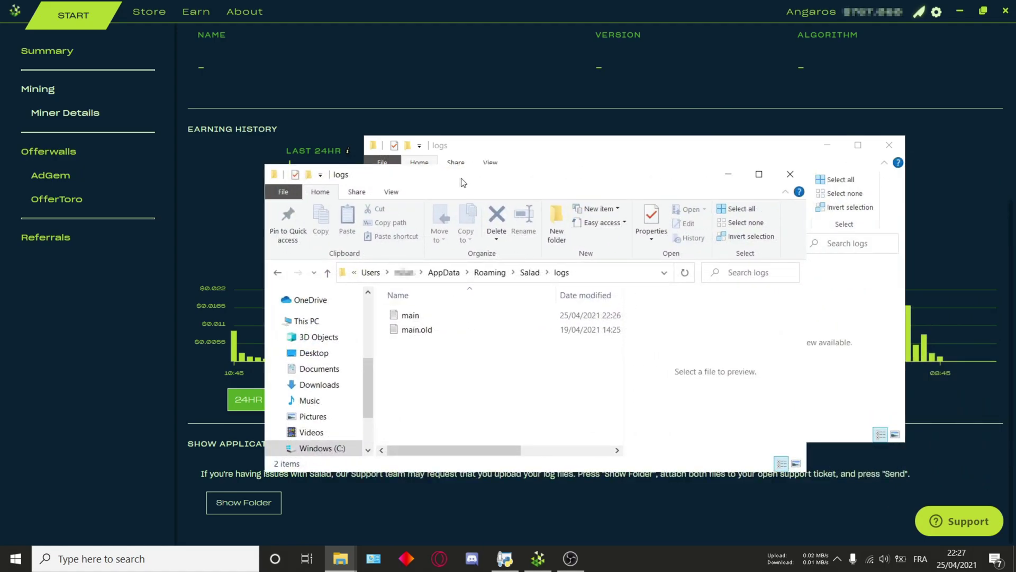
left_click(789, 175)
left_click(511, 287)
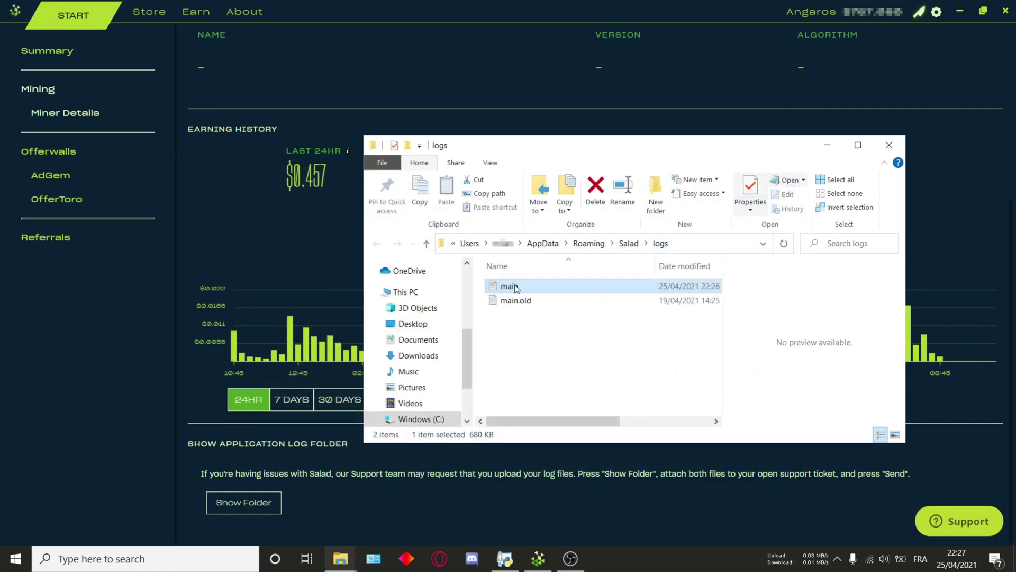
- Open the main log maximised in Notepad and search it with Find
double_click(514, 288)
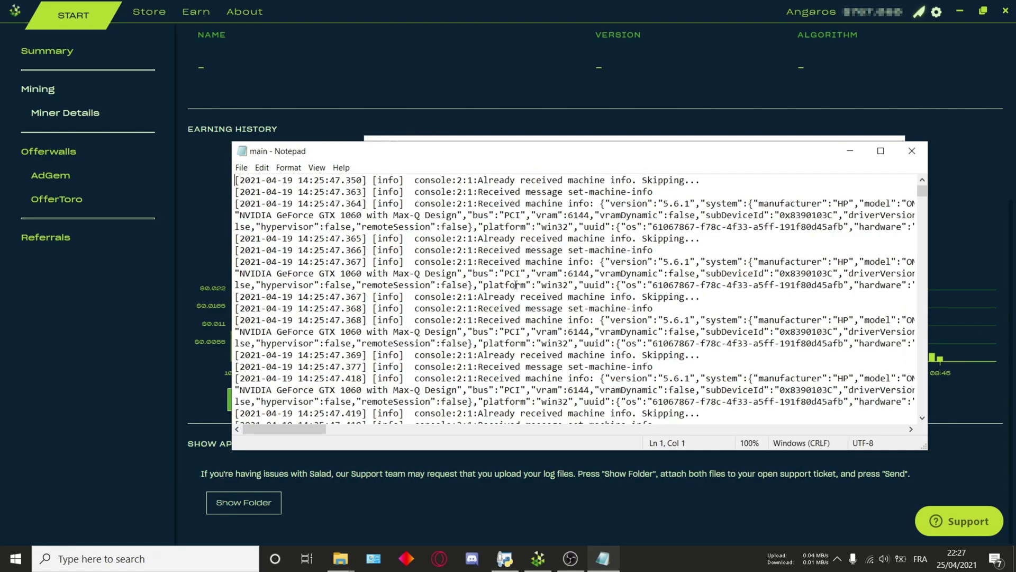
left_click(880, 151)
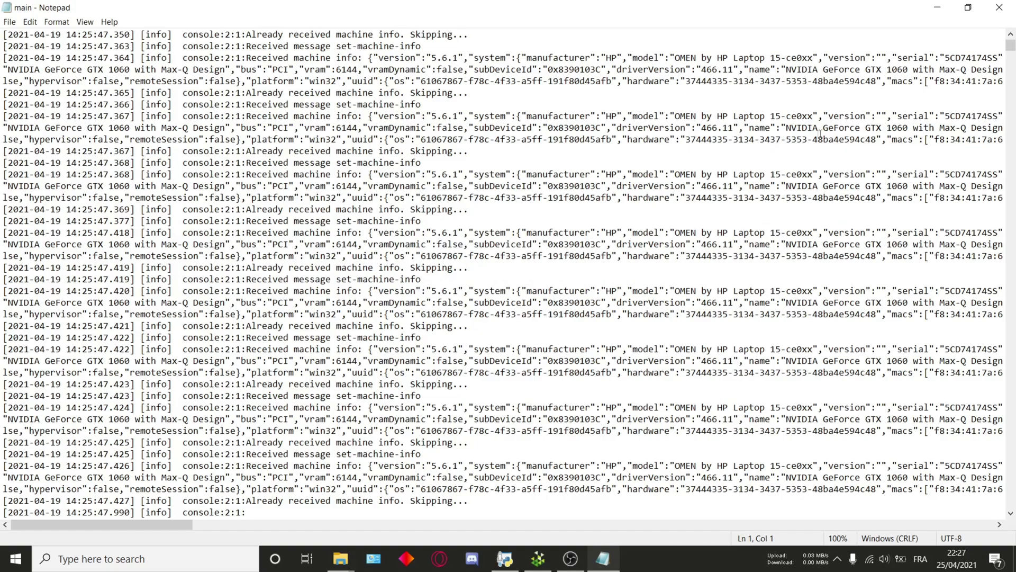
scroll(509, 278, "down", 5)
scroll(397, 238, "down", 5)
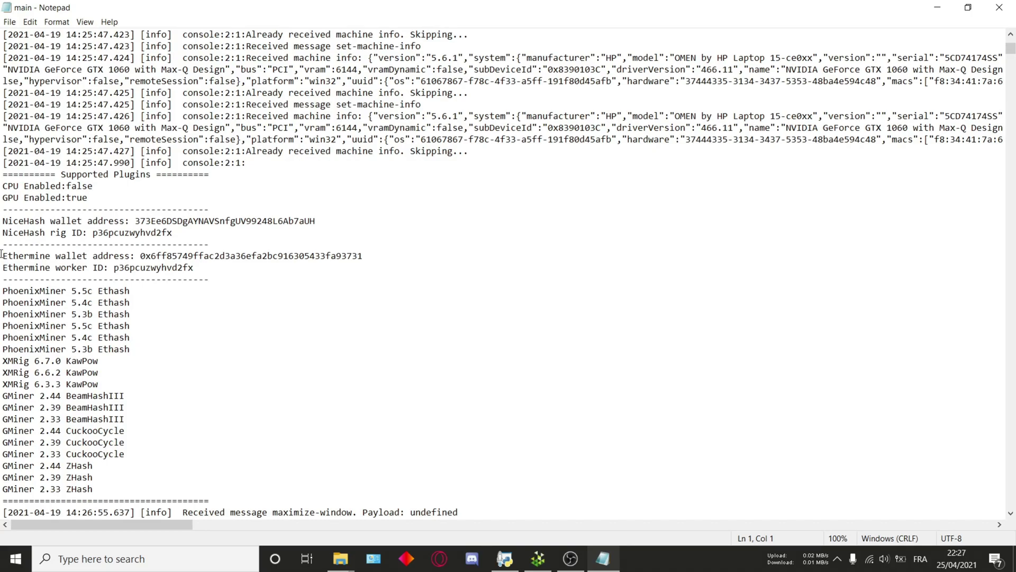
key("ctrl+f")
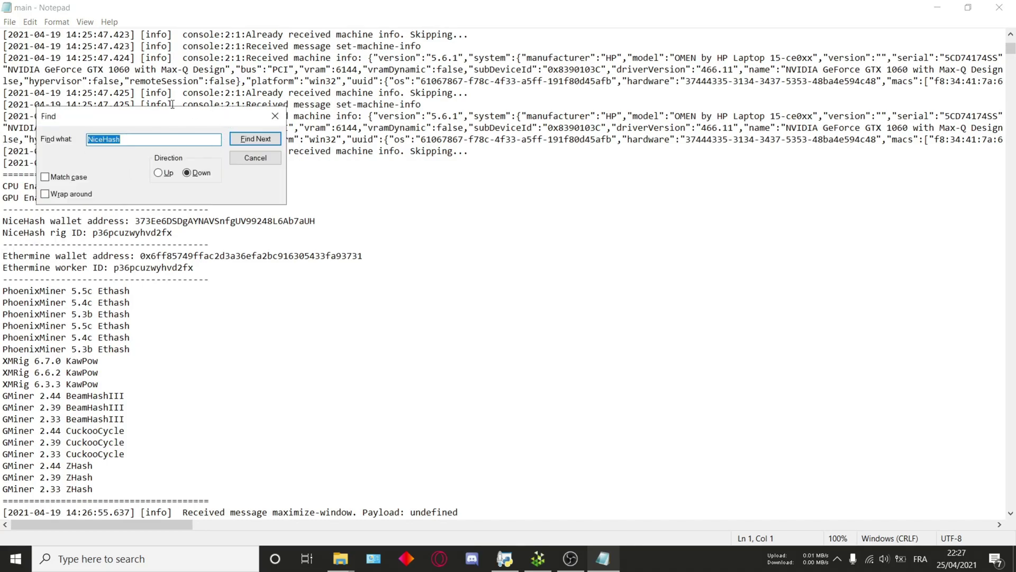
mouse_move(150, 115)
left_mouse_down()
mouse_move(352, 121)
mouse_move(488, 112)
left_mouse_up()
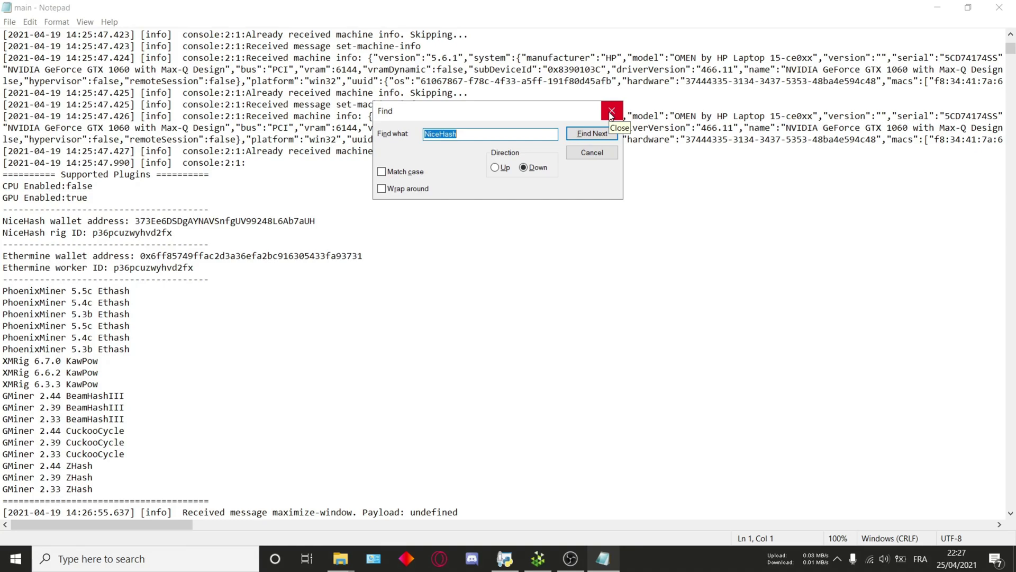
left_click(612, 112)
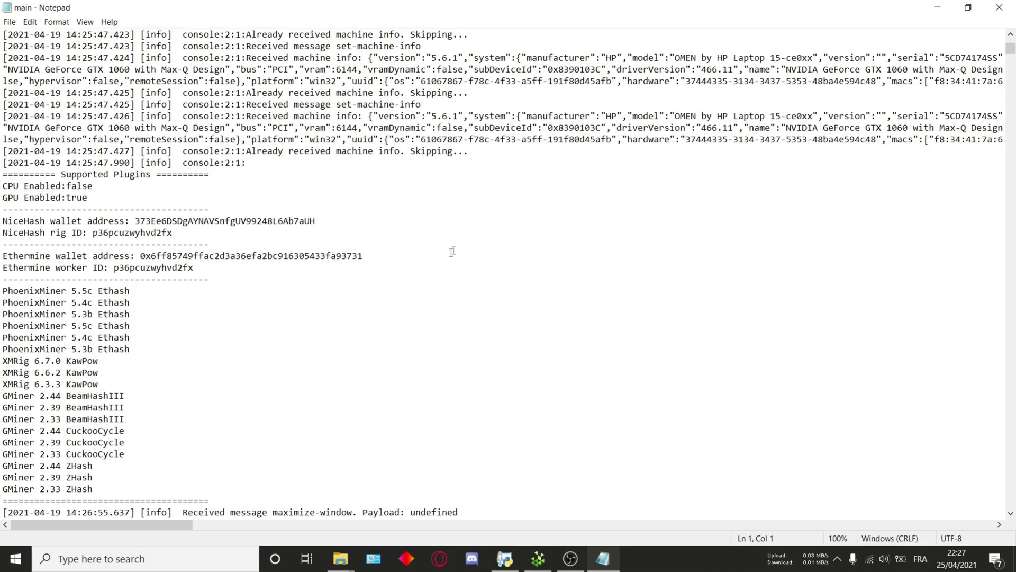
left_click(426, 264)
- Highlight the NiceHash and Ethermine wallet and worker lines in the log
left_click_drag(196, 268, 2, 221)
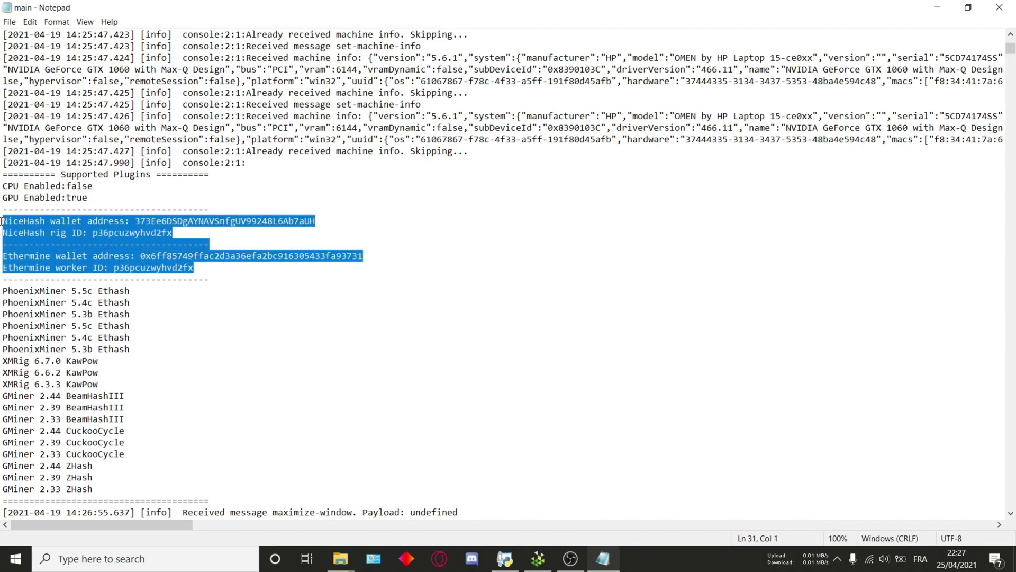
left_click(211, 268)
left_click_drag(196, 268, 144, 256)
left_click(304, 284)
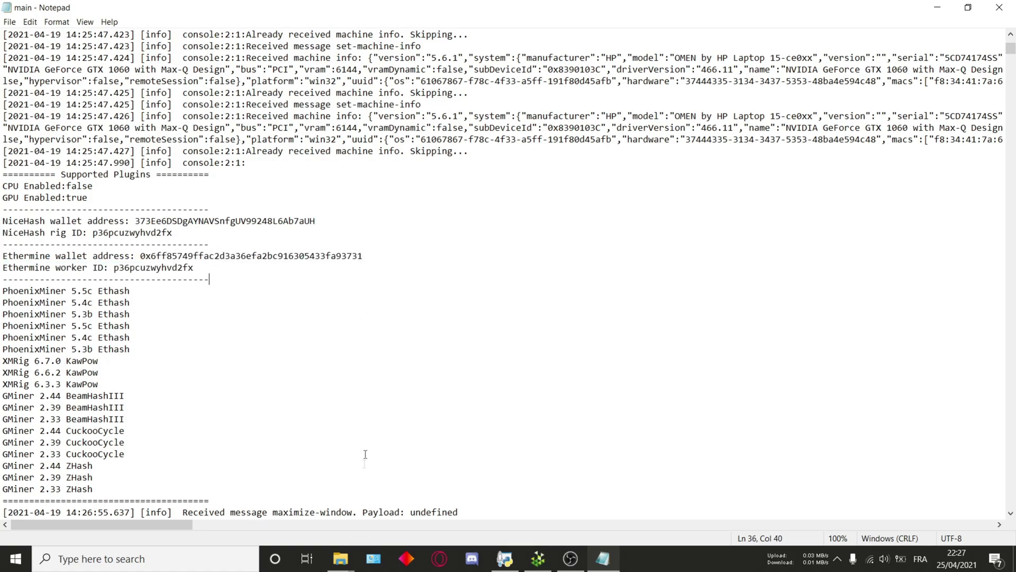
mouse_move(340, 559)
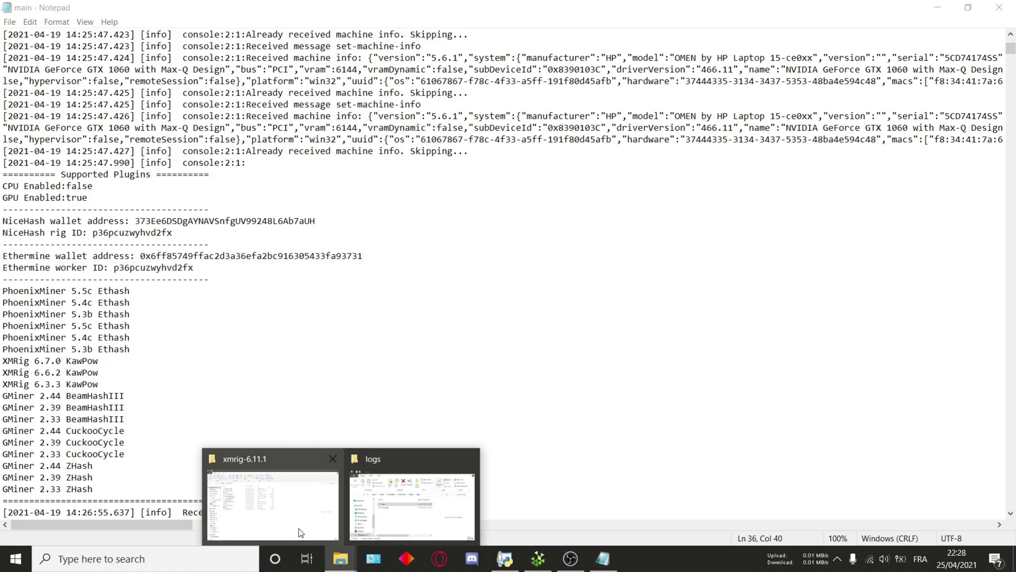
- Open the start batch file from xmrig-6.11.1 for editing
left_click(298, 531)
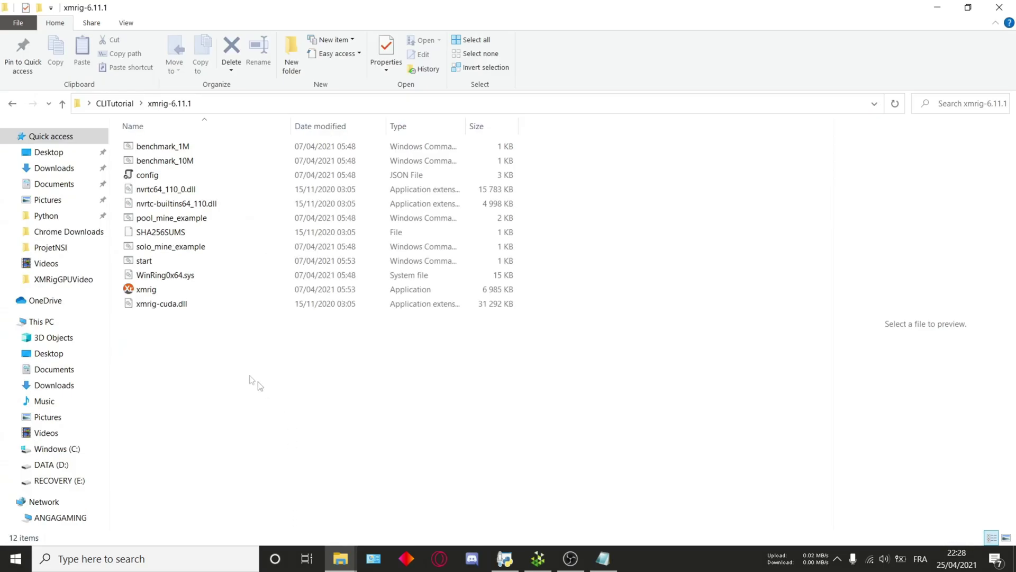
left_click(144, 261)
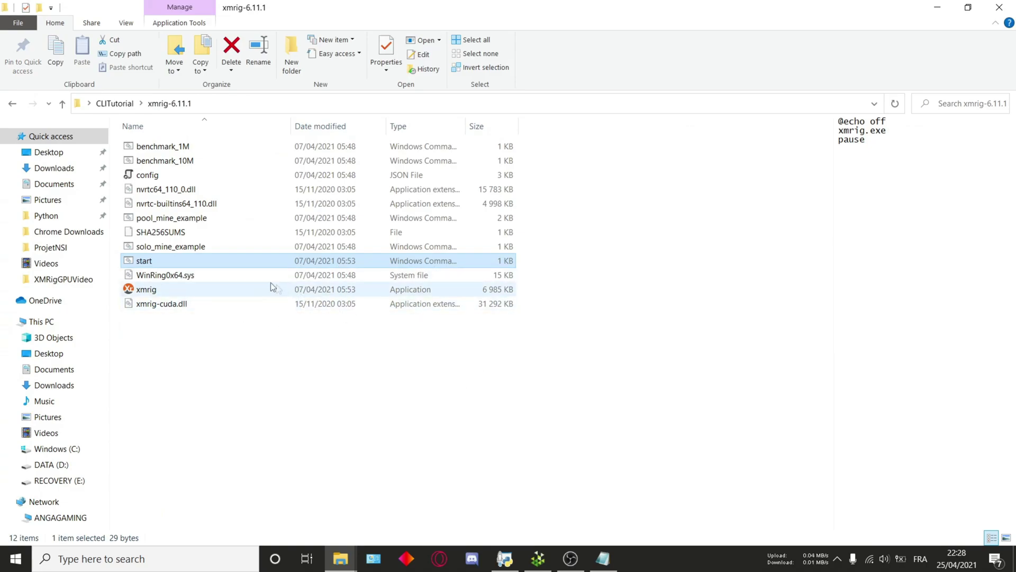
right_click(191, 260)
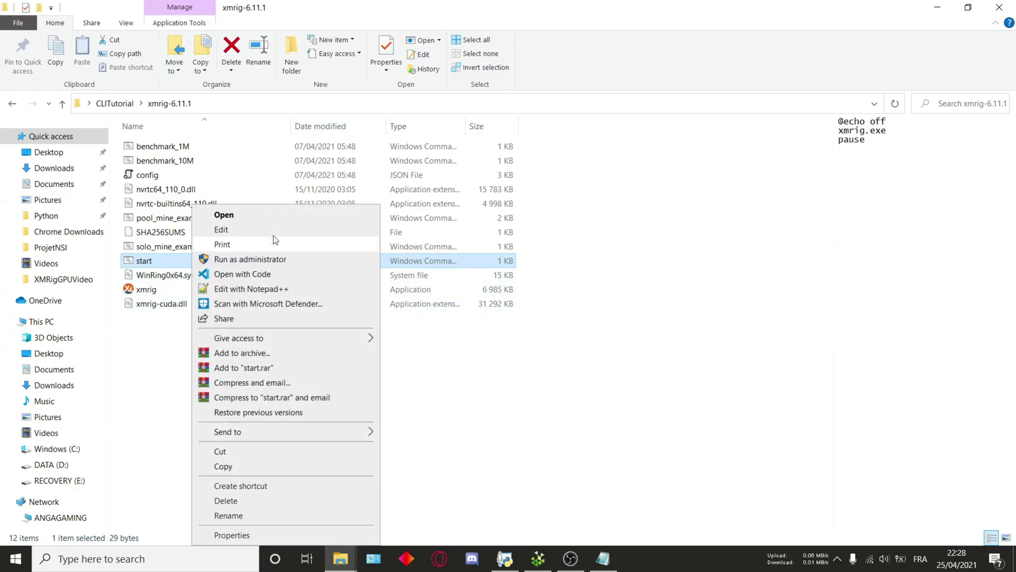
left_click(230, 233)
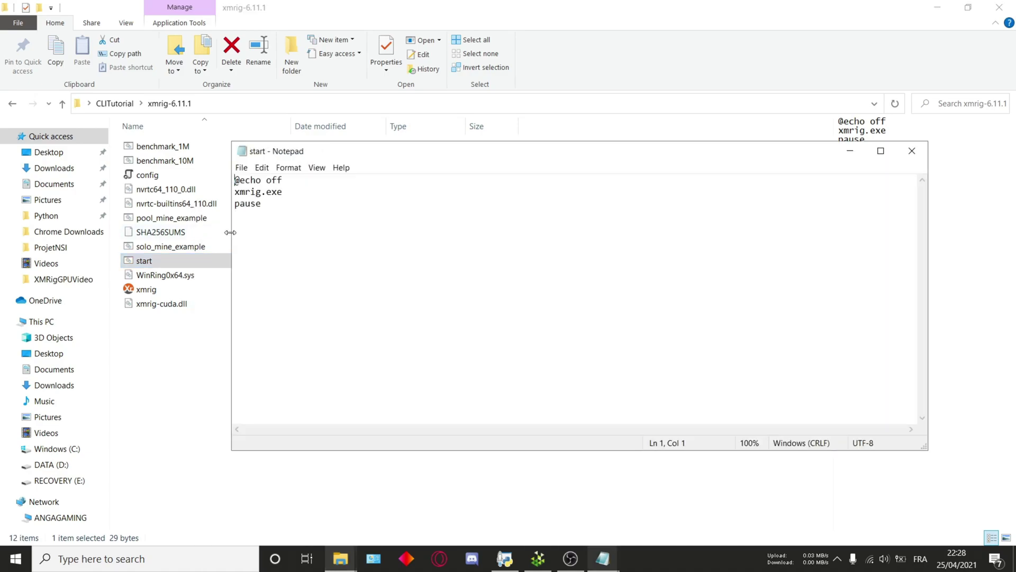
- Write the GPU-only xmrig command with CUDA and the NiceHash RandomX stratum host
left_click(299, 193)
type("--n")
type("o-cpu")
type("--cuda")
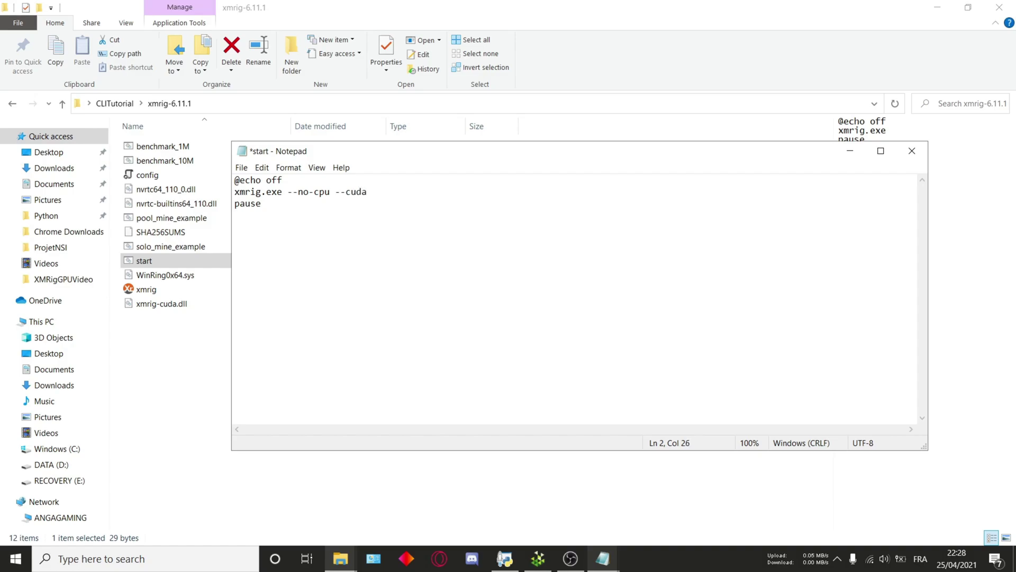
key("BackSpace")
key("BackSpace")
key("BackSpace")
key("BackSpace")
type("opencl")
key("BackSpace")
key("BackSpace")
key("BackSpace")
key("BackSpace")
key("BackSpace")
key("BackSpace")
type("cuda")
type(" --")
type("donate-level=")
type("1")
type("-o ")
type("stram")
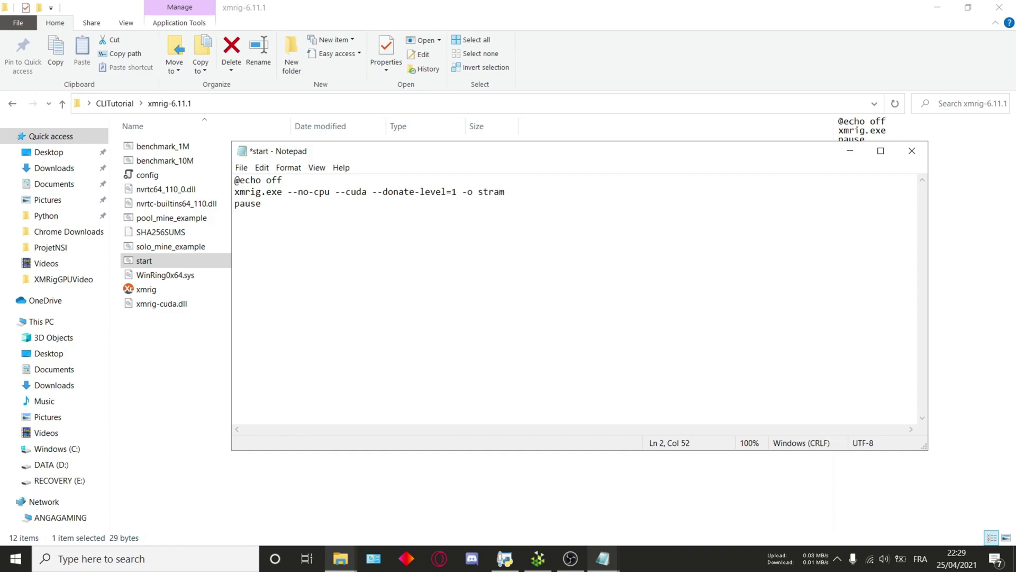
key("BackSpace")
key("BackSpace")
key("BackSpace")
type("ra")
type("tum+tc")
type("p://")
type("randomwmo")
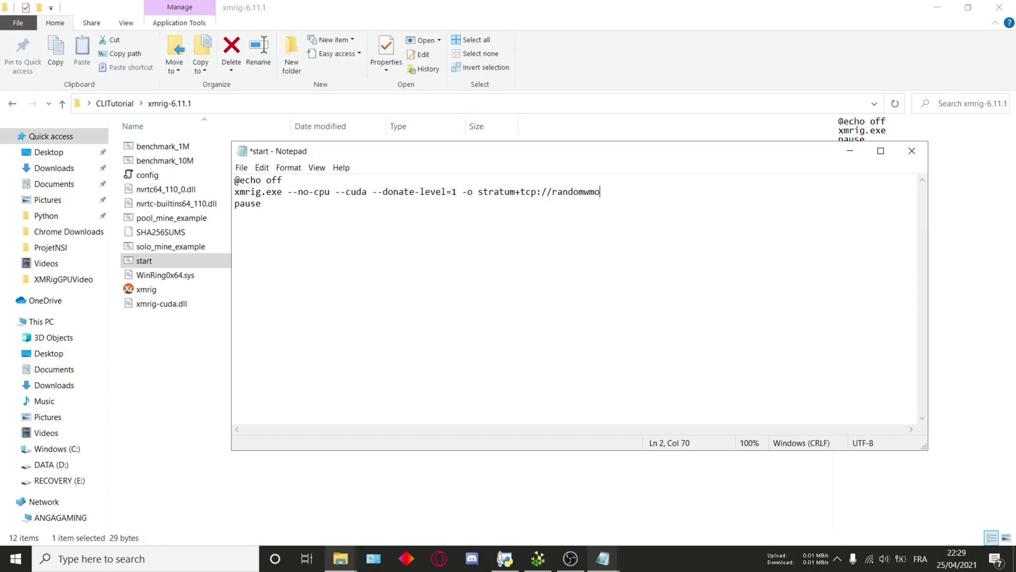
type("ne")
key("BackSpace")
key("BackSpace")
key("BackSpace")
key("BackSpace")
key("BackSpace")
type("xm")
type("onero.")
type("usa")
type(".nic")
type("ehash.com")
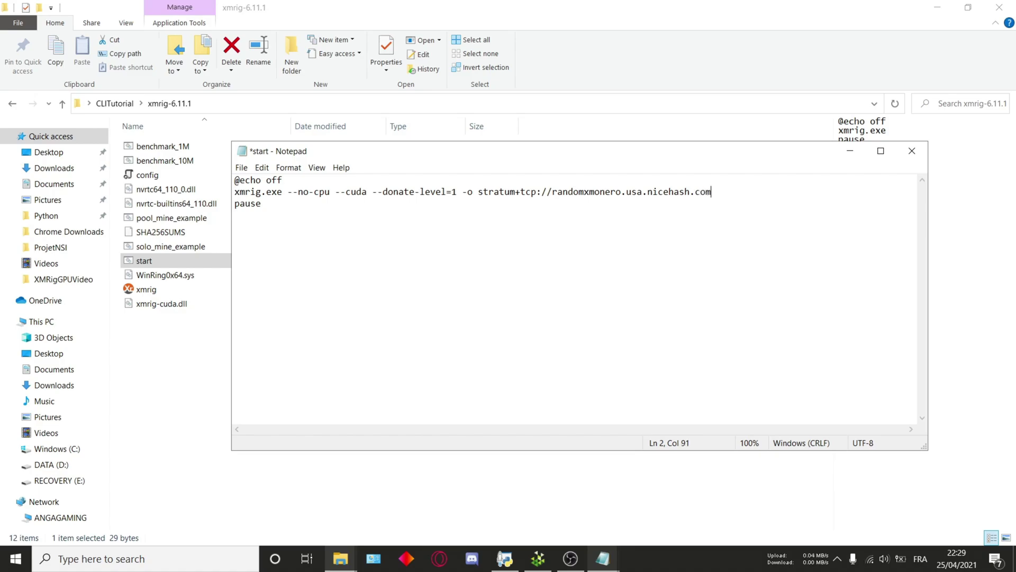
type(":33")
type("85")
- Change the host region from usa to eu, append -u, and show the log
left_click(642, 191)
key("BackSpace")
key("BackSpace")
key("BackSpace")
type("e")
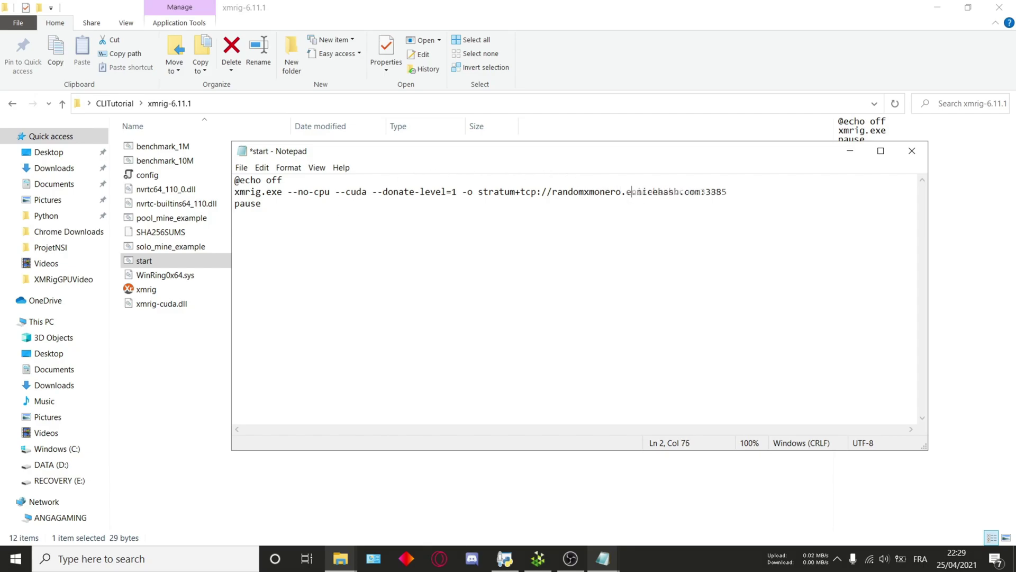
type("u")
left_click(760, 195)
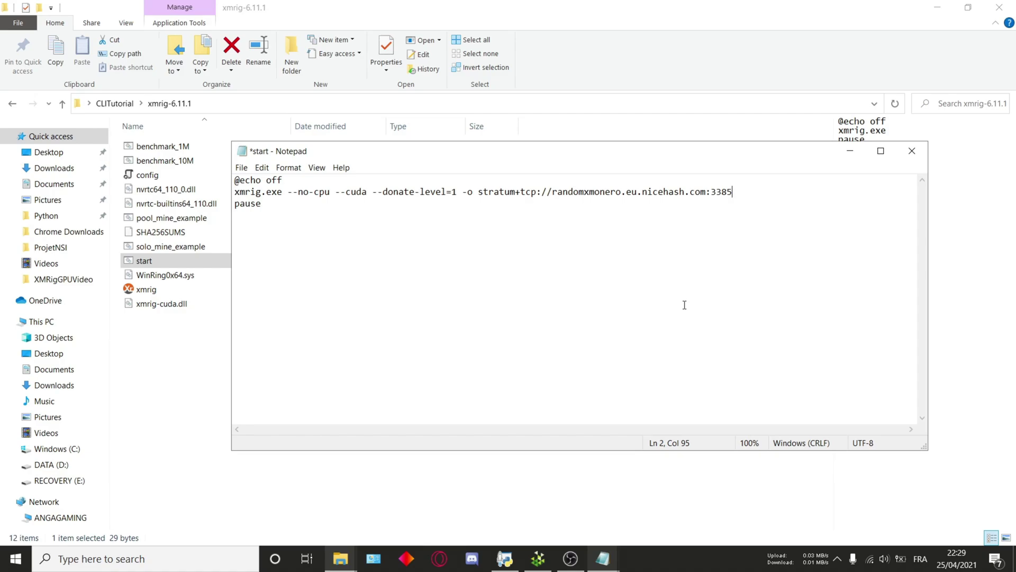
type("-u")
left_click(562, 520)
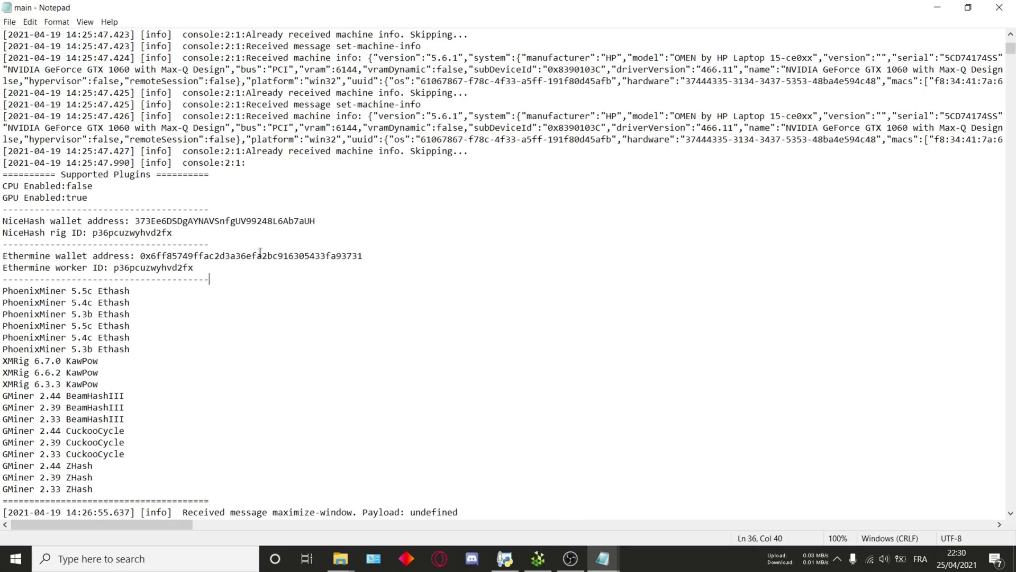
- Paste the NiceHash wallet address and rig ID from the log after -u
left_click_drag(316, 221, 135, 221)
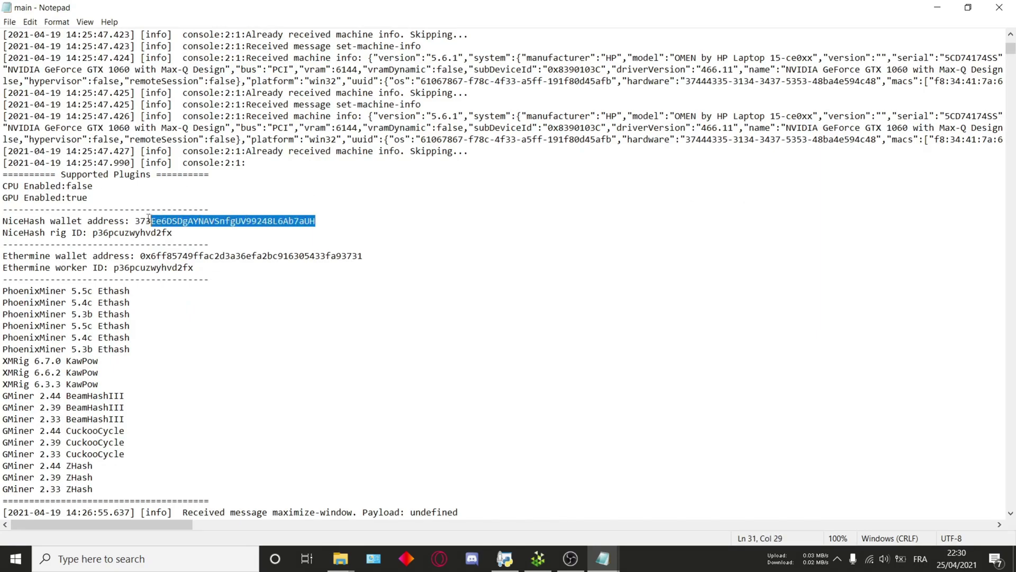
left_click(604, 558)
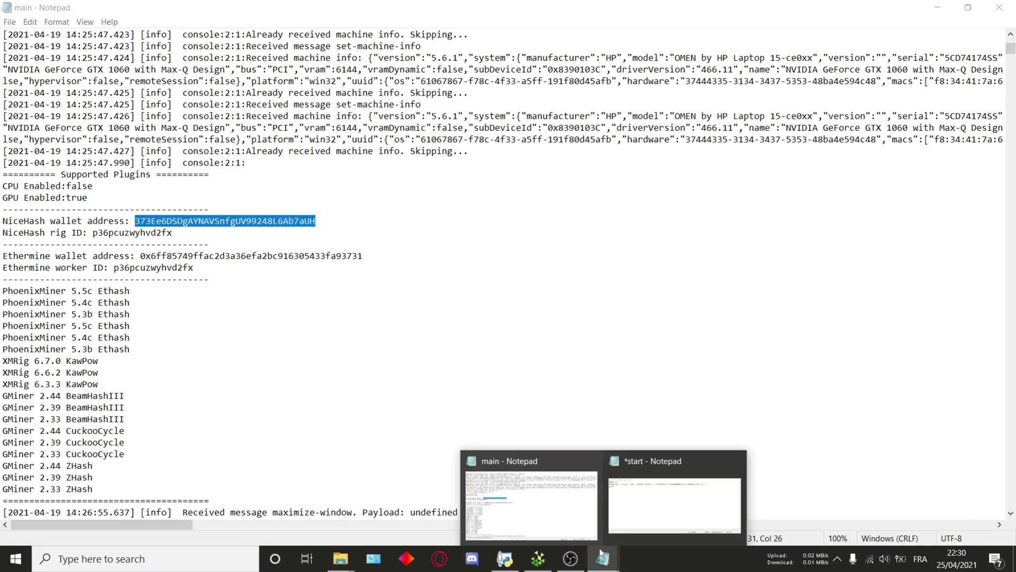
left_click(675, 492)
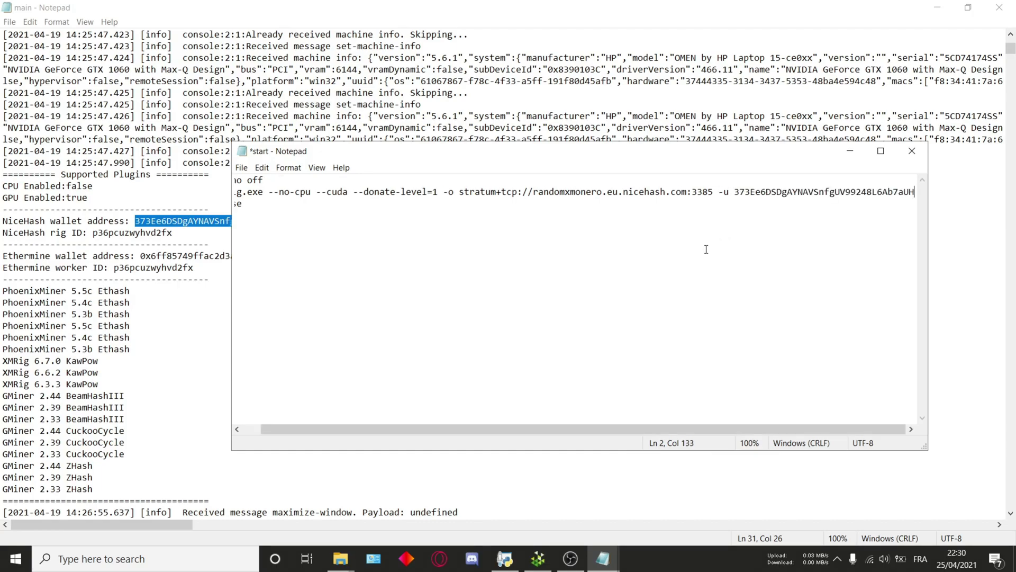
type(".")
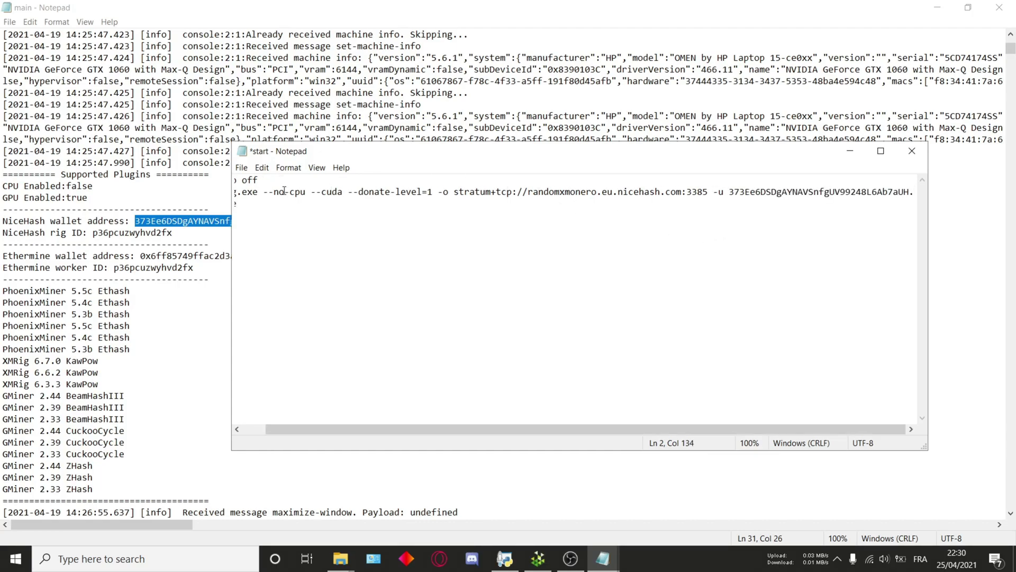
left_click_drag(173, 232, 94, 232)
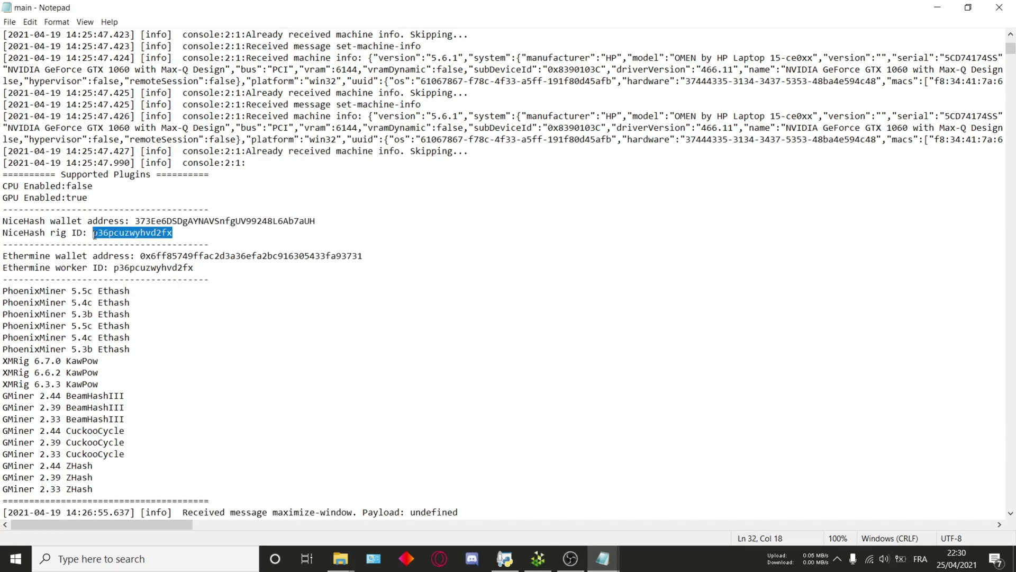
key("ctrl+c")
left_click(604, 558)
key("ctrl+v")
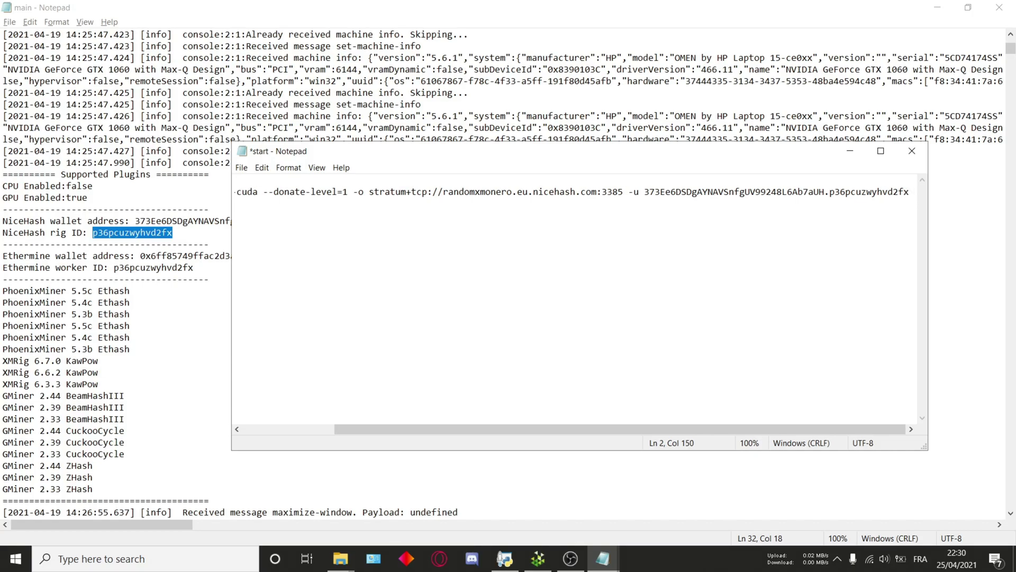
type("-a ")
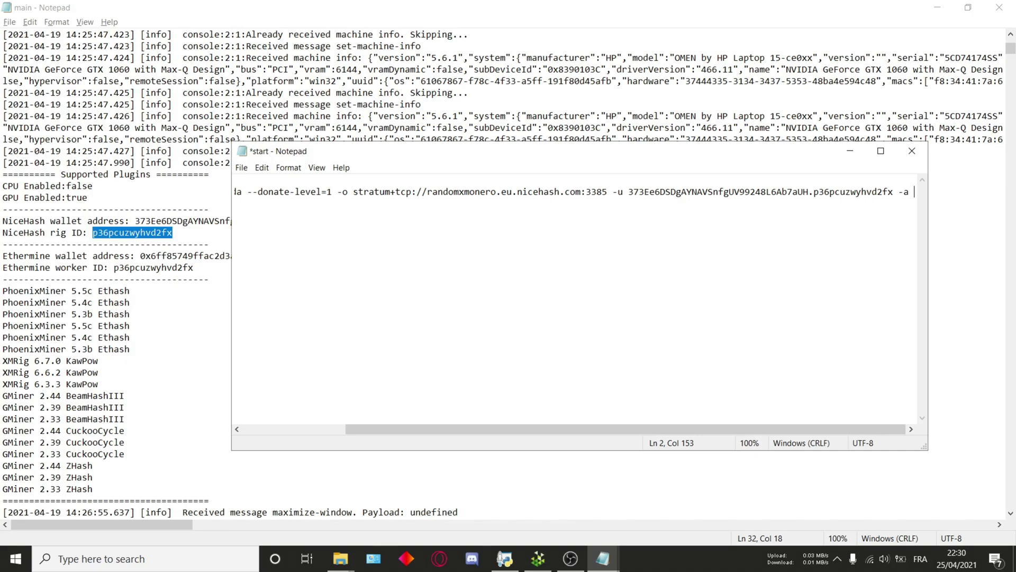
type("kawpo")
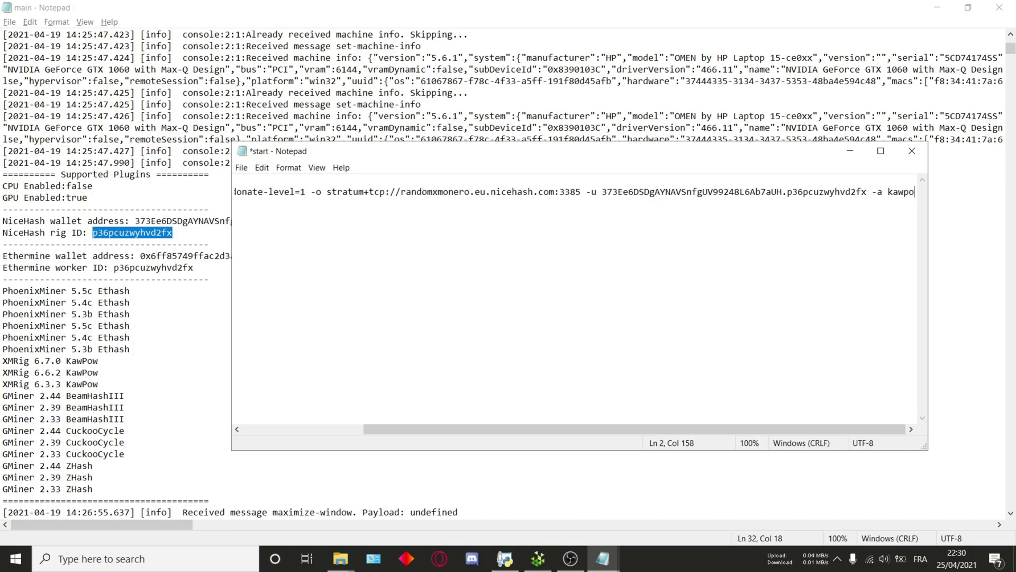
type("w ")
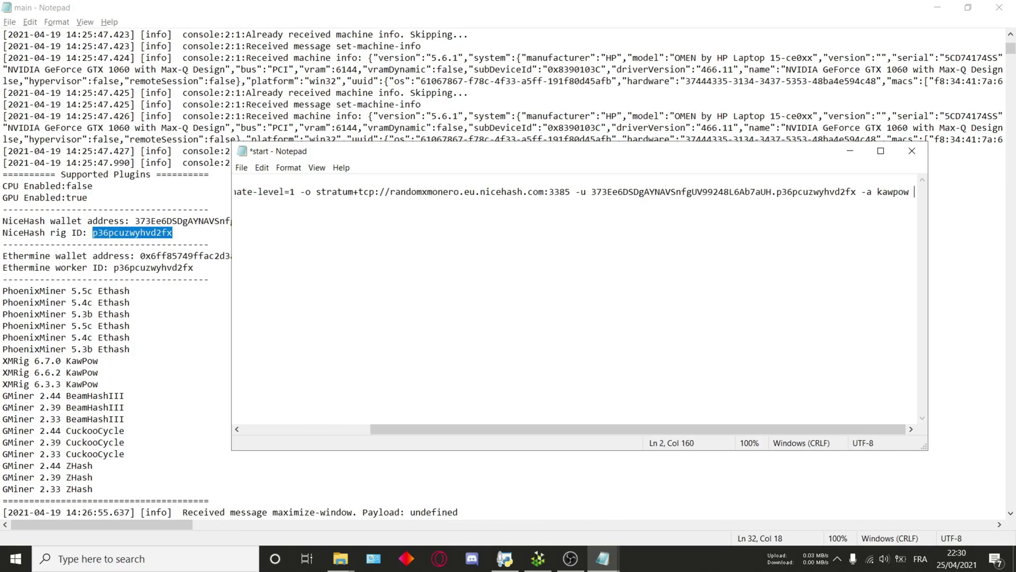
type("-k")
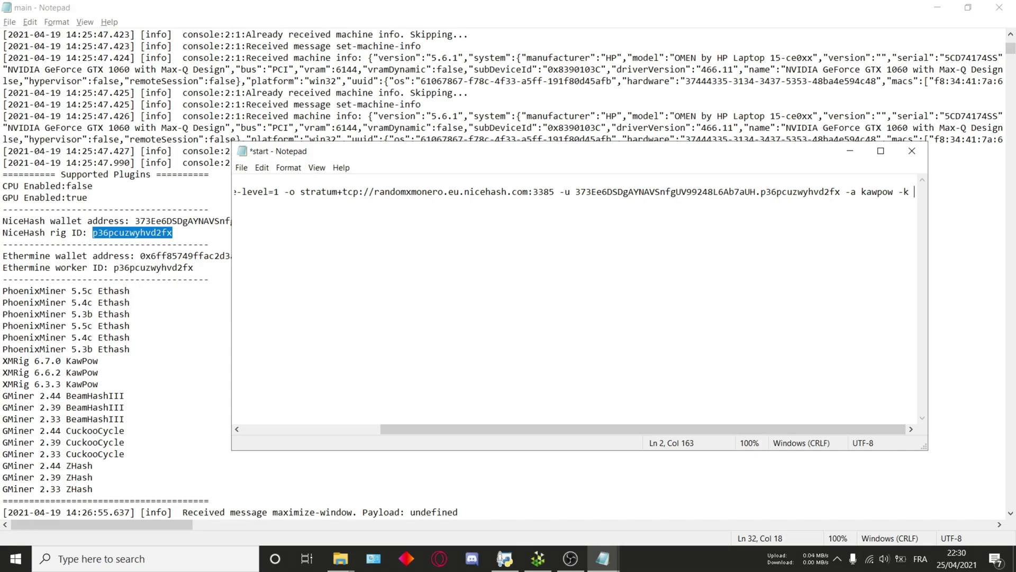
type(" --nicehash")
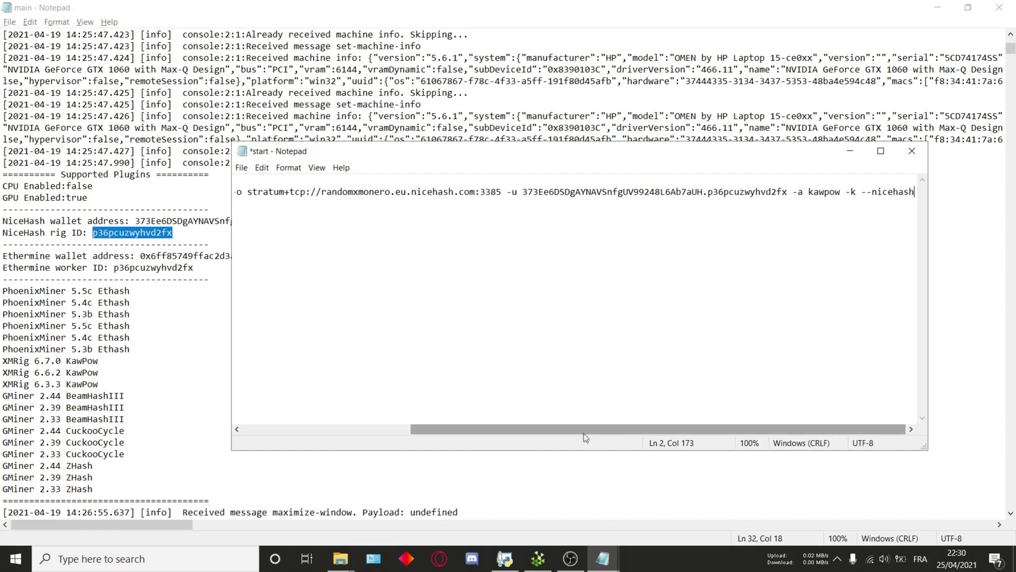
left_click_drag(664, 429, 667, 429)
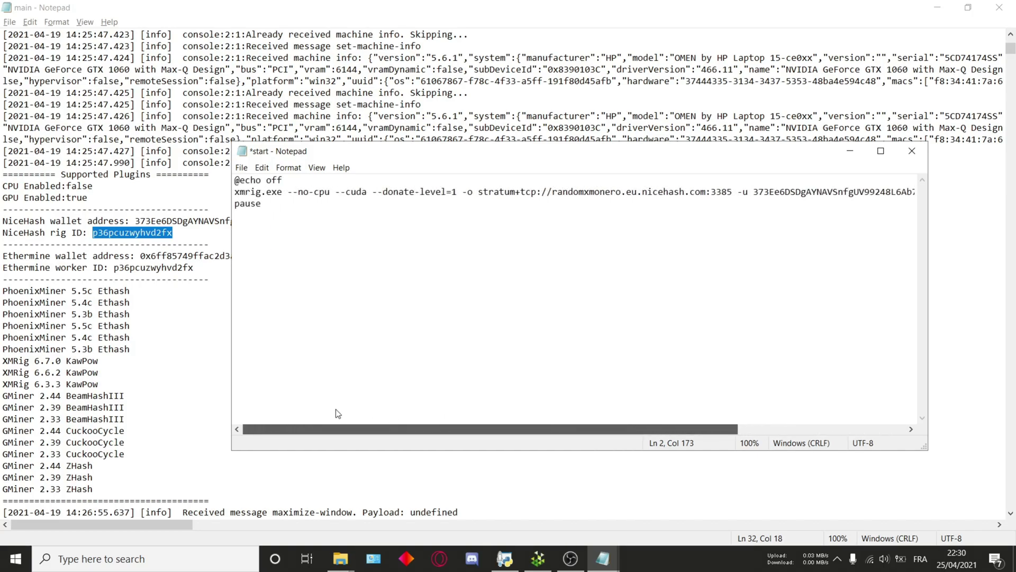
- Save the start script and close both Notepad windows
key("ctrl+s")
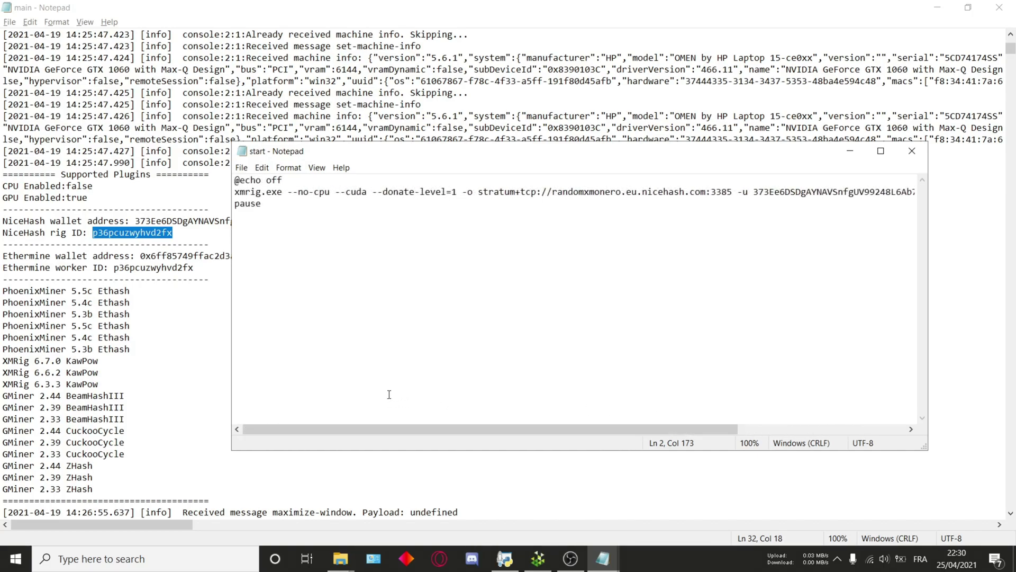
left_click(912, 152)
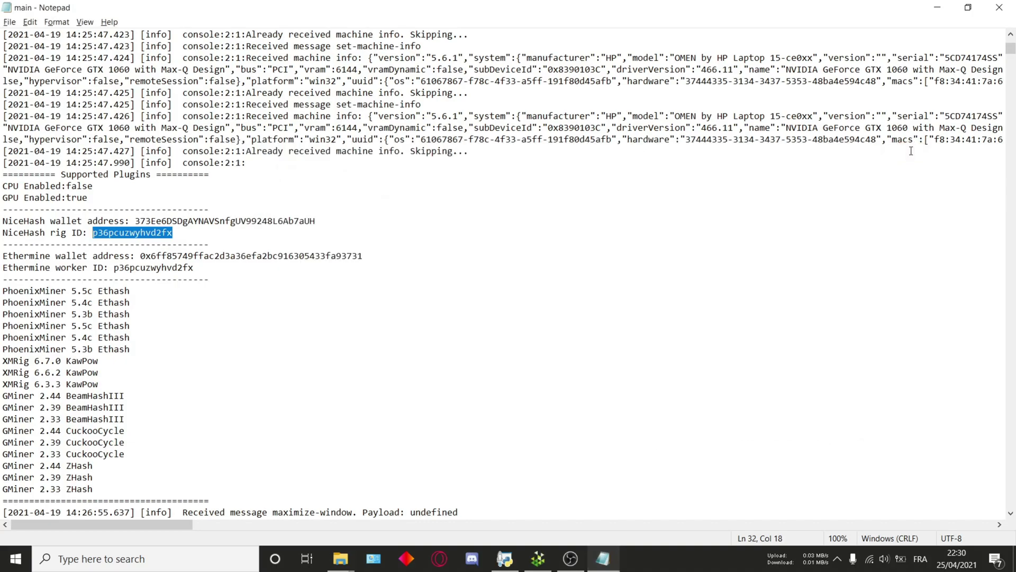
left_click(999, 7)
- Run start.bat from xmrig-6.11.1 and maximise the XMRig mining console
left_click(499, 377)
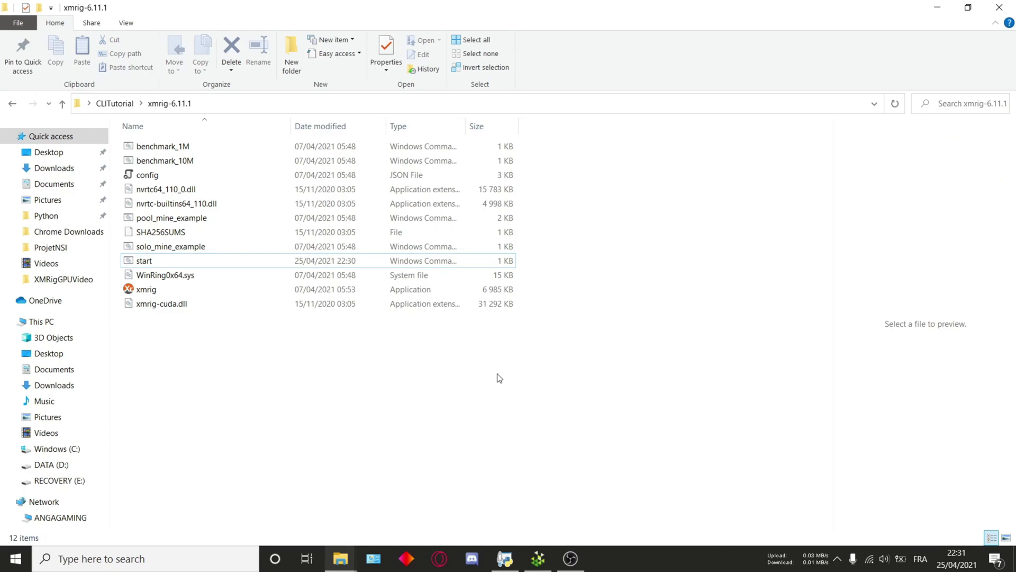
double_click(170, 262)
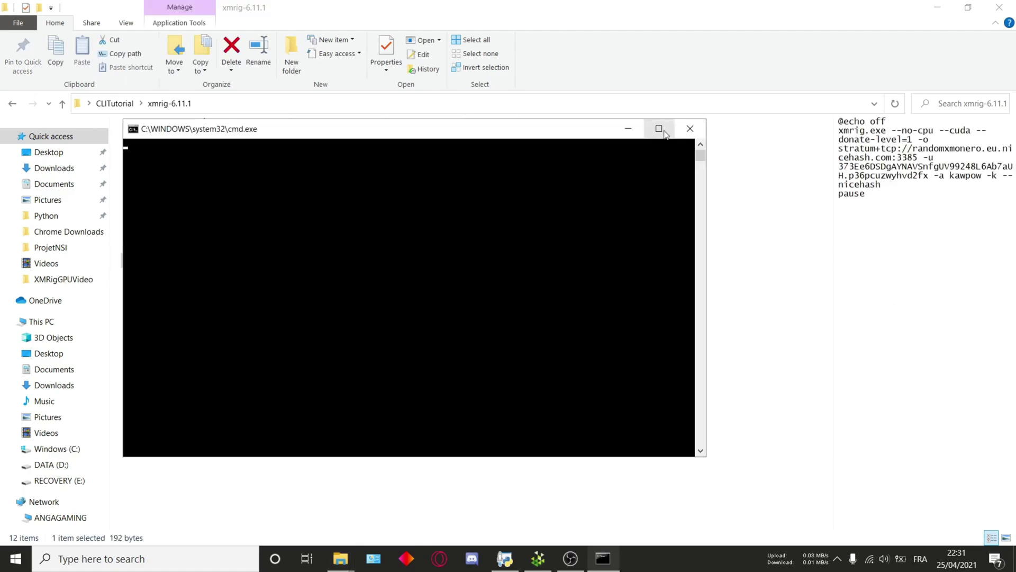
left_click(659, 130)
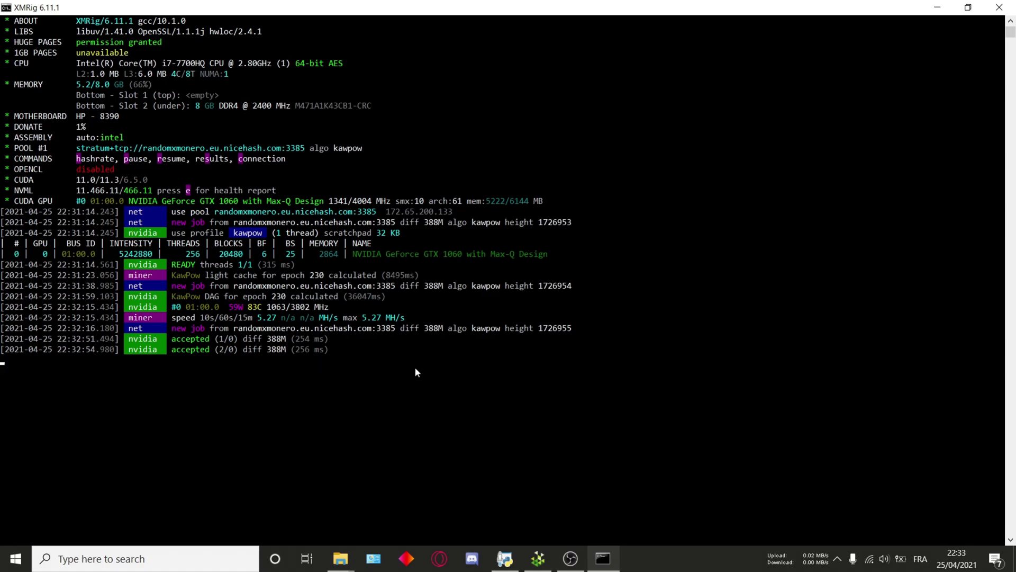
left_click(537, 557)
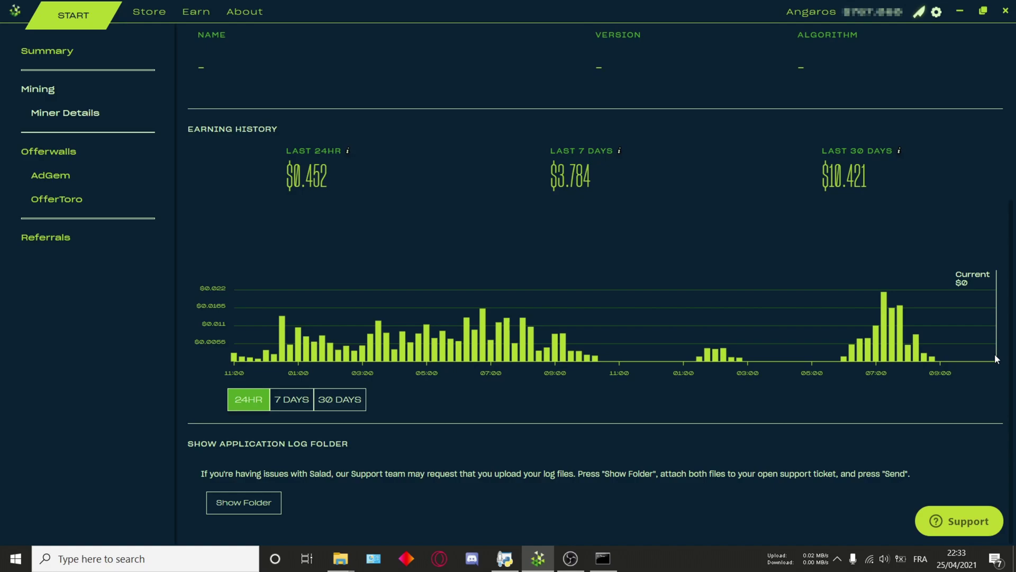
left_click(603, 557)
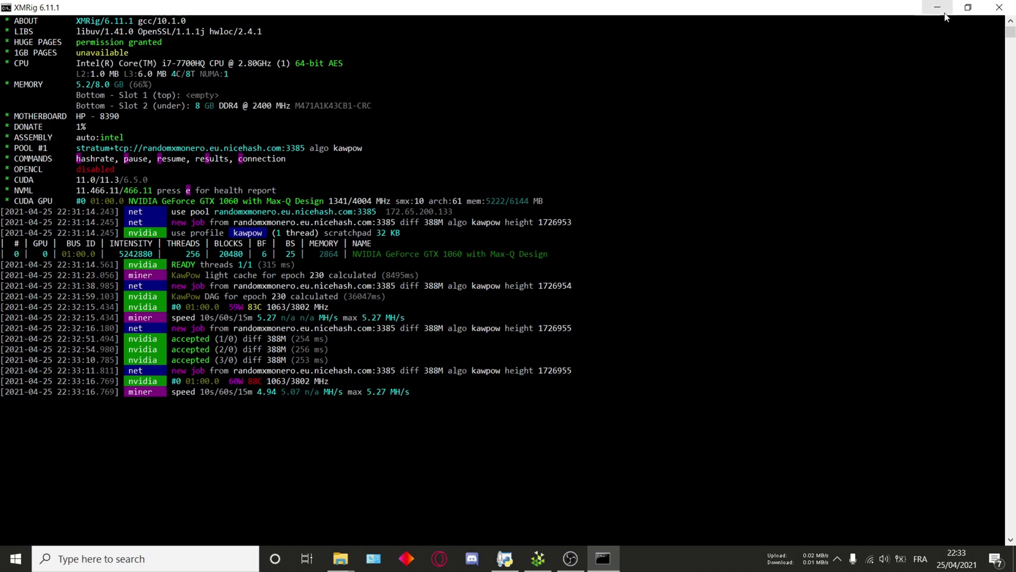
- Minimise the miner, preview start.bat in xmrig-6.11.1, and reopen it in Notepad
left_click(999, 7)
mouse_move(340, 558)
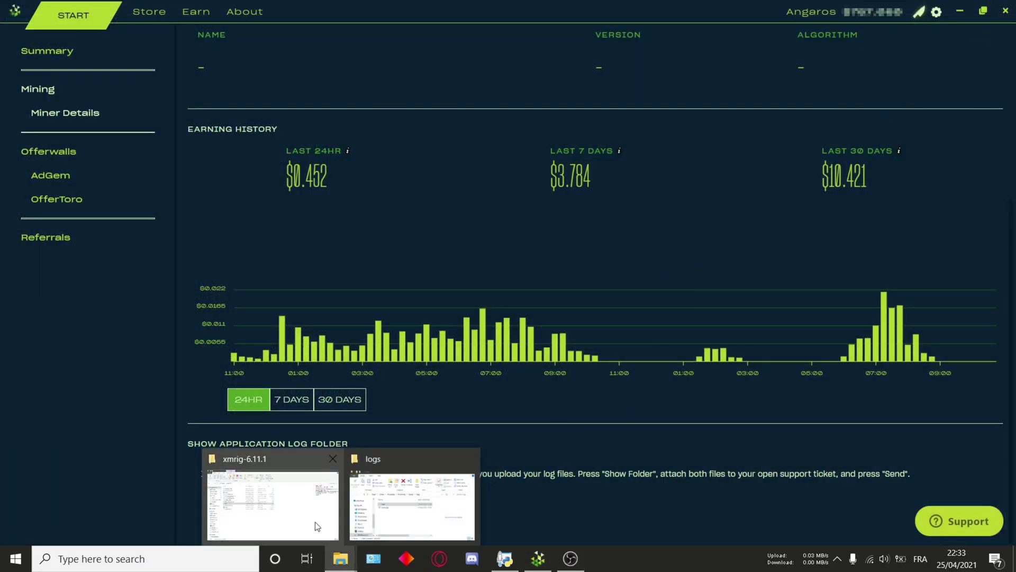
left_click(272, 504)
left_click(146, 263)
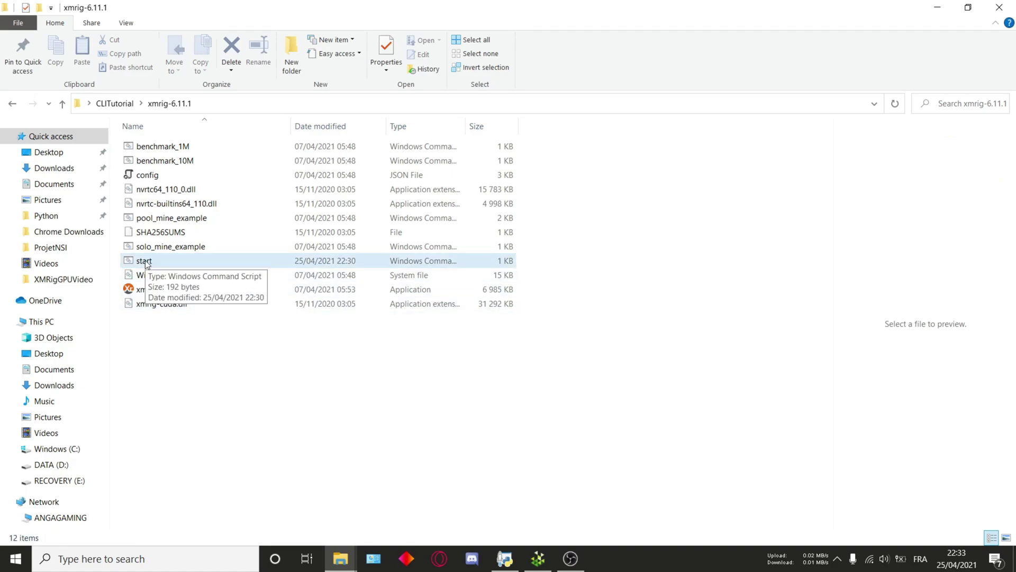
left_click(207, 369)
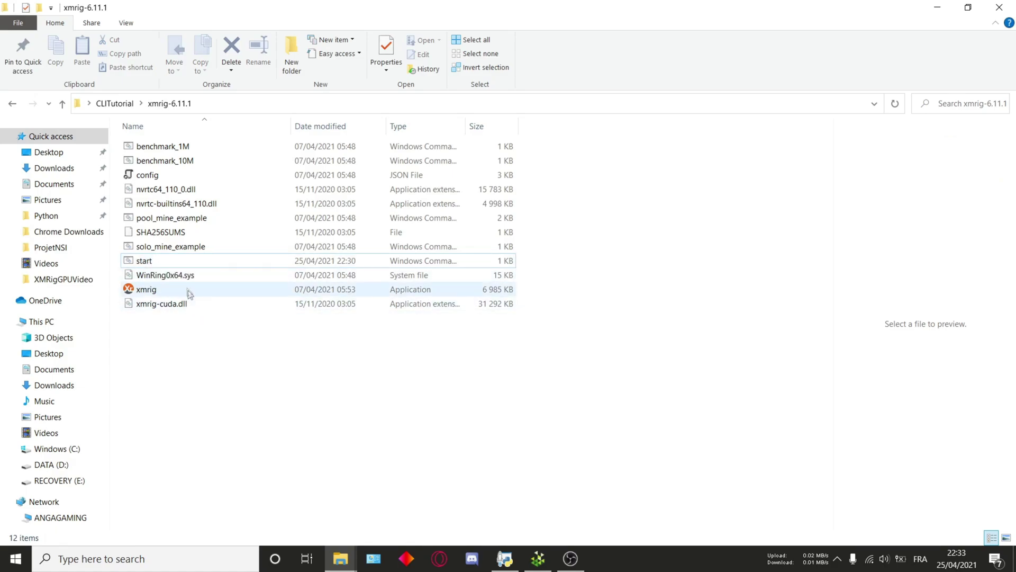
left_click(161, 263)
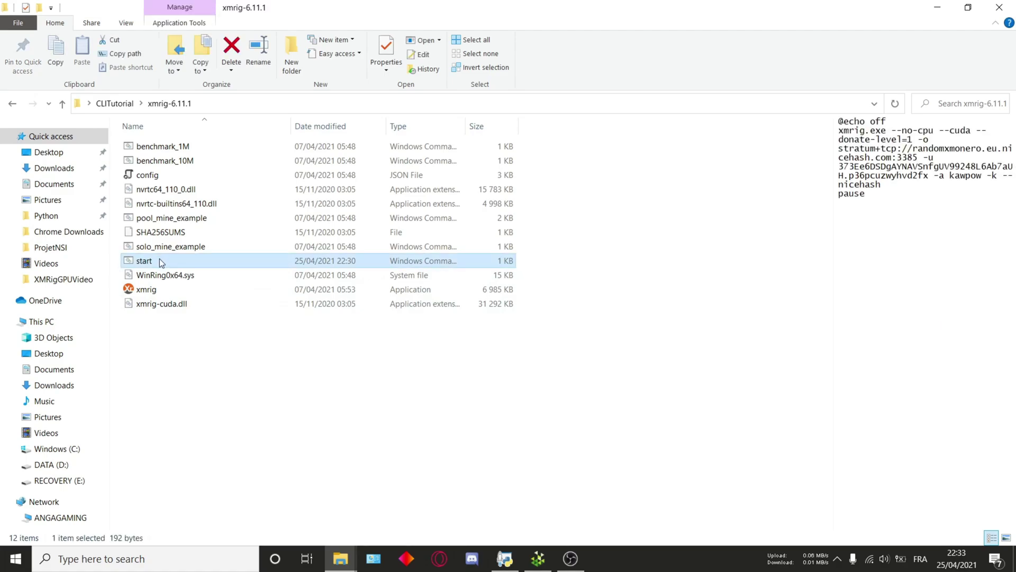
right_click(160, 261)
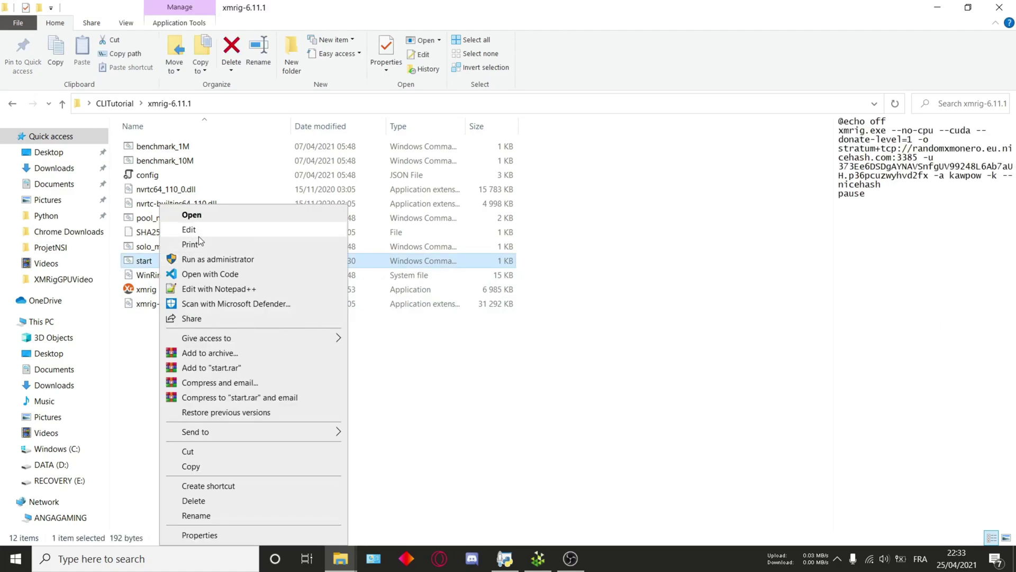
left_click(198, 232)
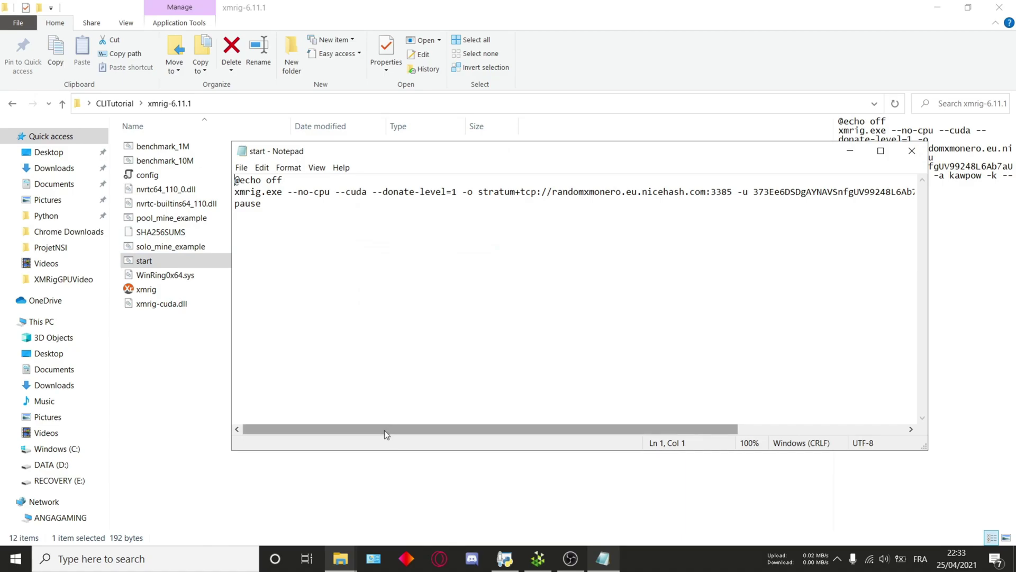
left_click_drag(385, 430, 690, 428)
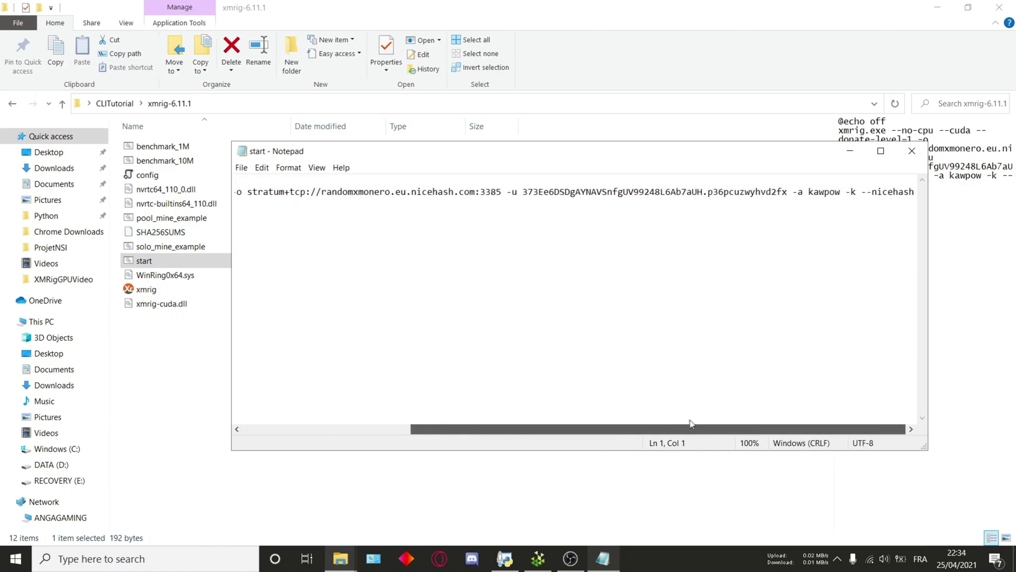
- Append --print-time=2 to the xmrig command and save the script
left_click(864, 254)
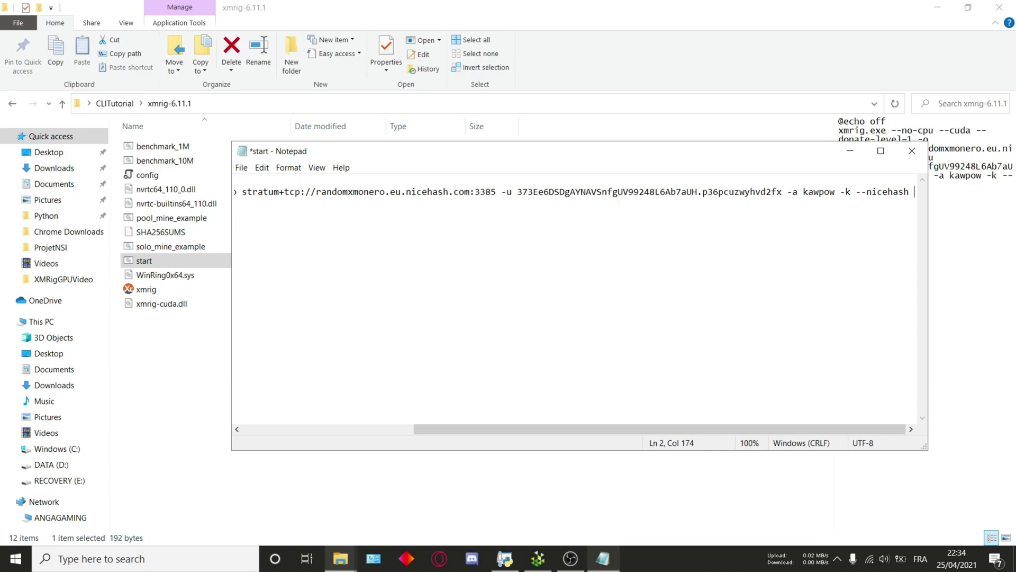
type("-")
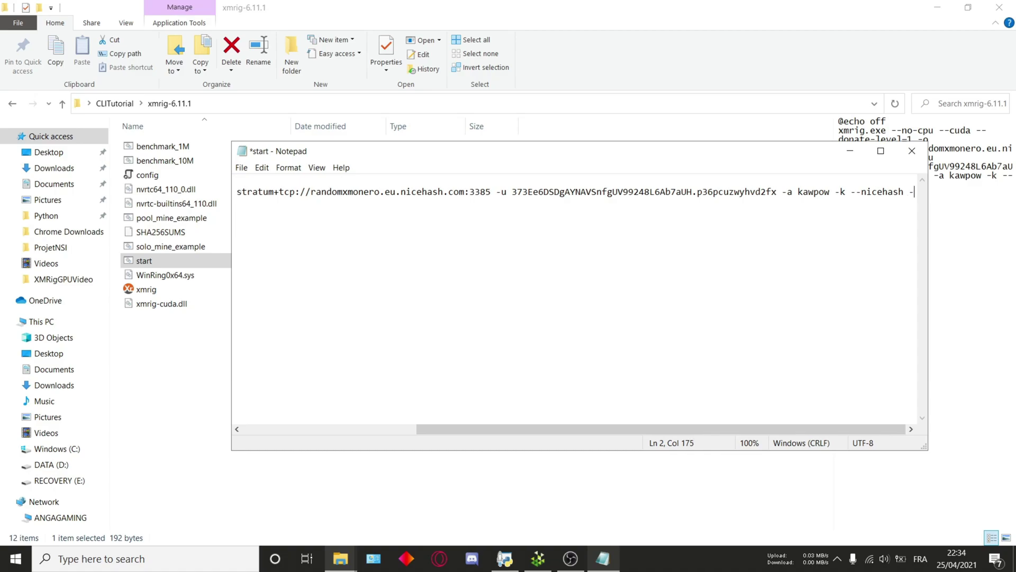
type("-print-time=")
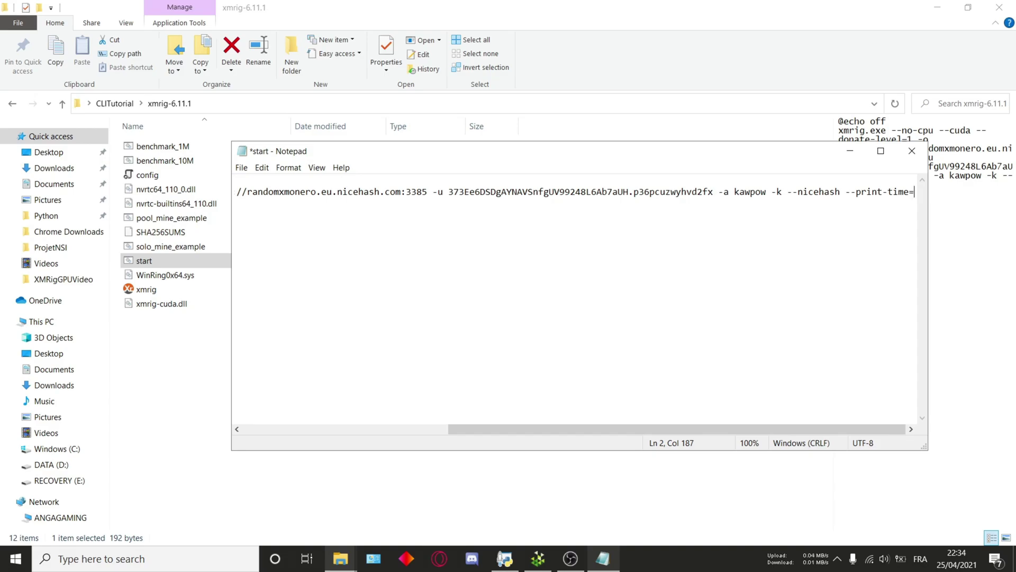
type("2")
key("ctrl+s")
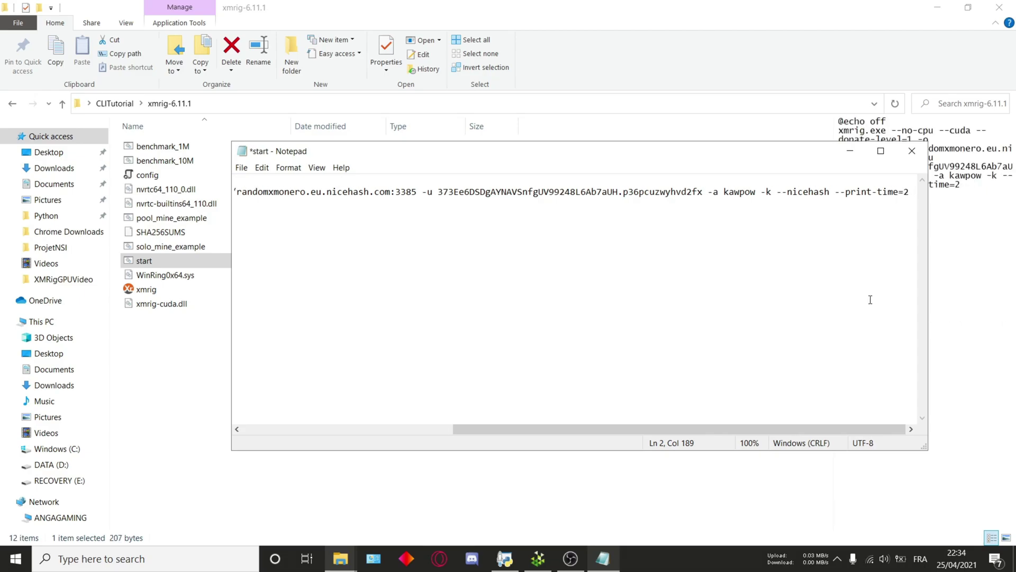
key("ctrl+s")
type("--")
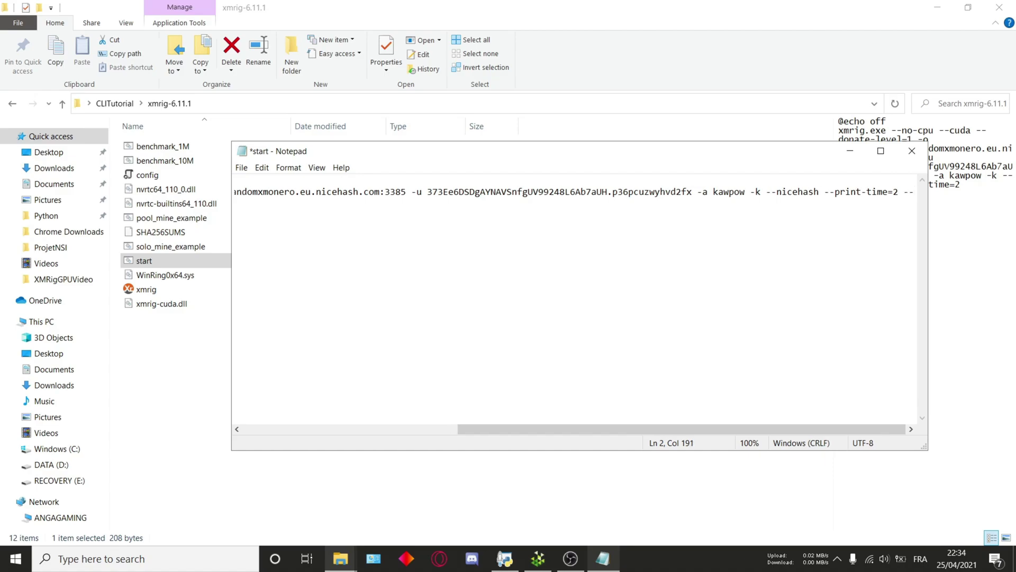
type("pause-")
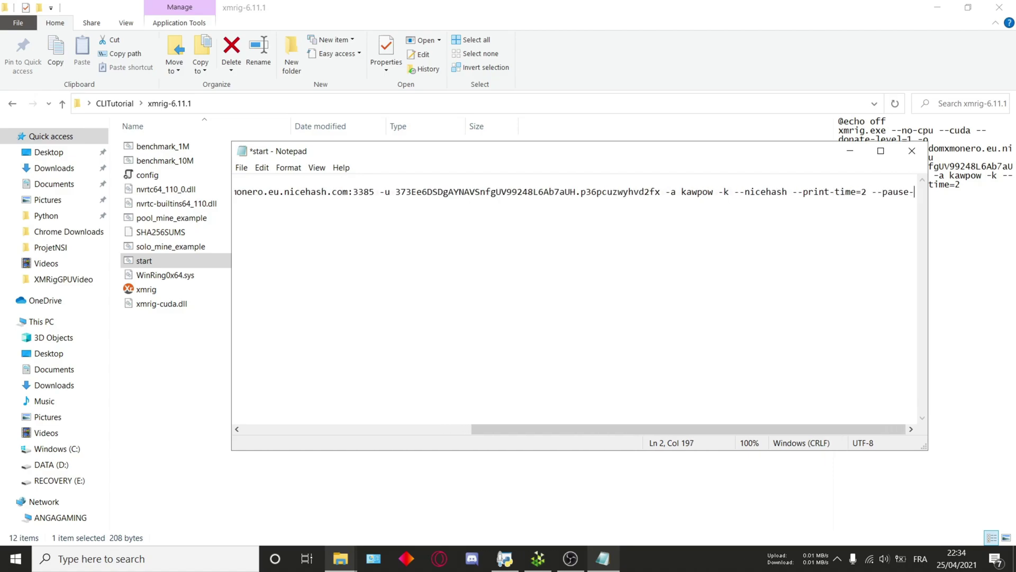
type("on-active")
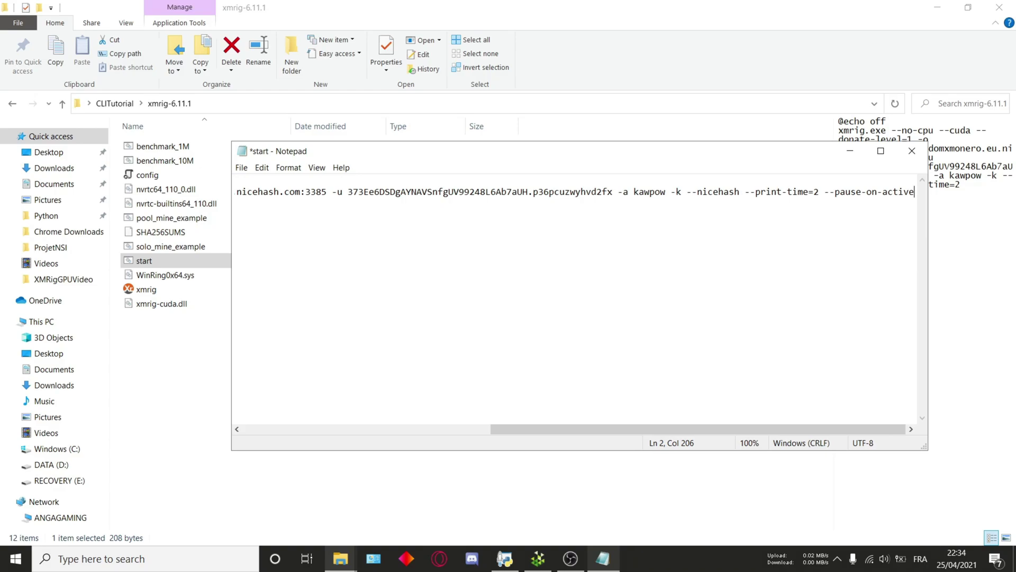
type("-")
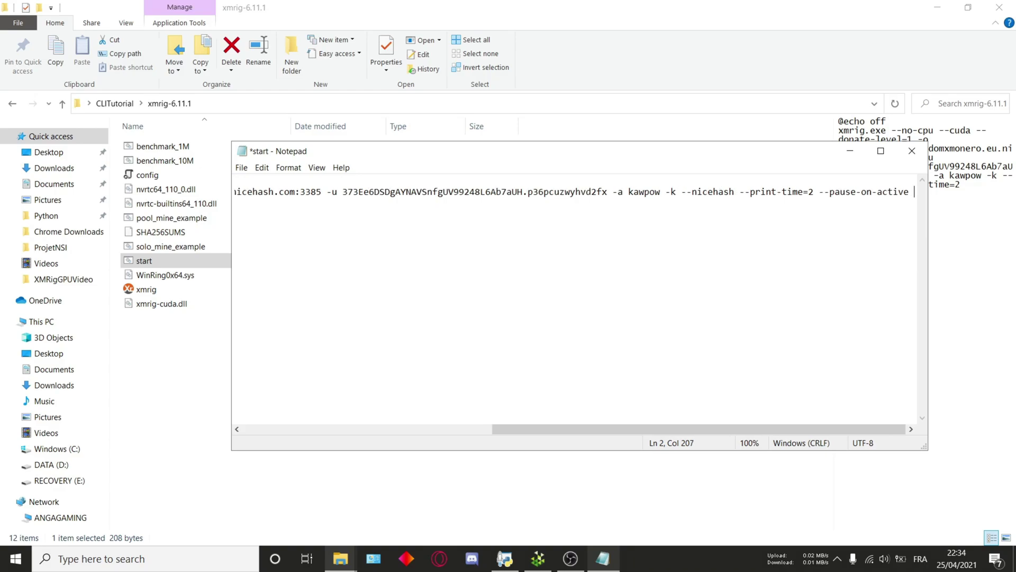
type("-")
type("ba")
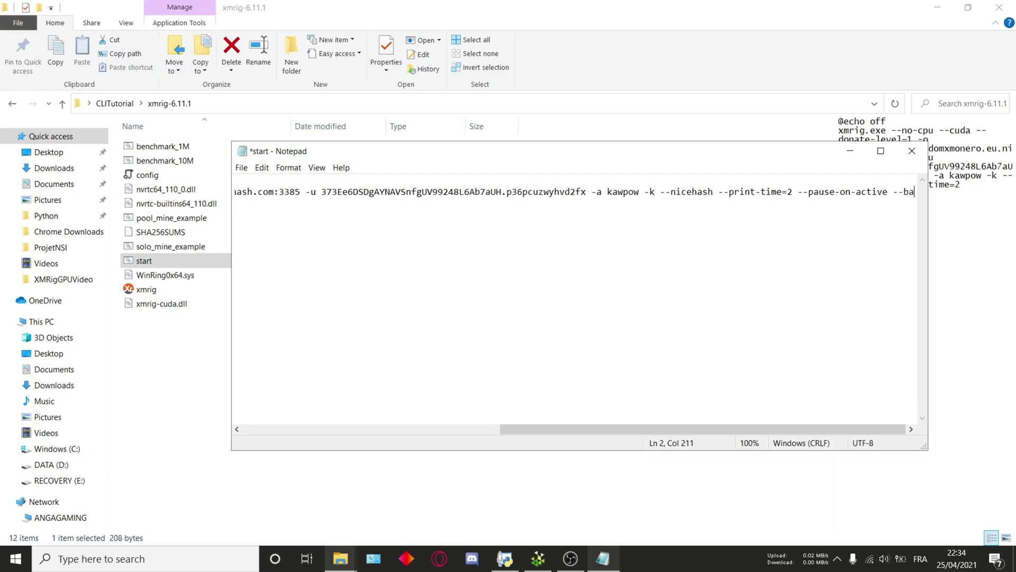
type("ckground")
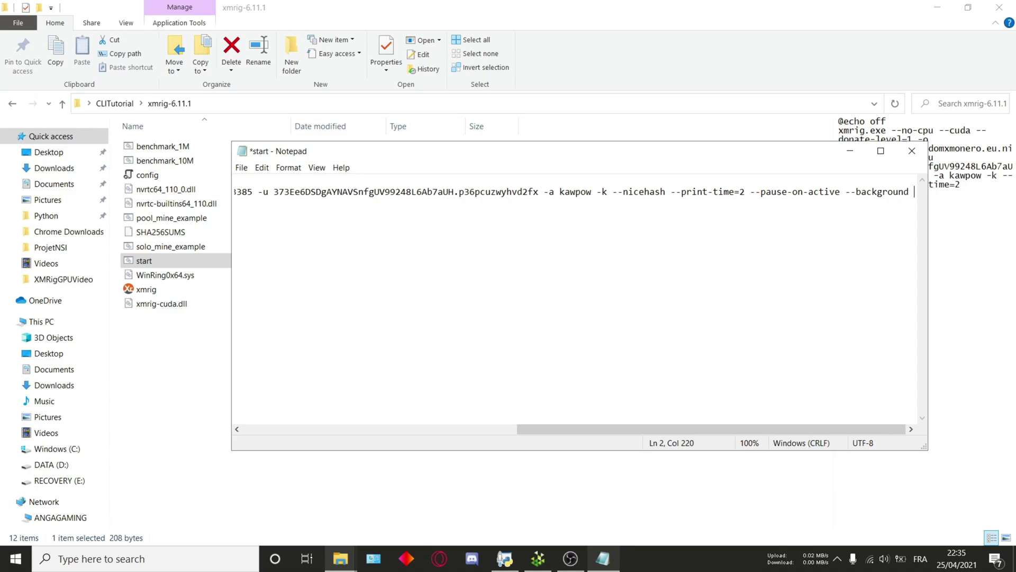
- Remove the trial --background and --pause-on-active options, save, and close Notepad
key("BackSpace")
key("BackSpace")
key("BackSpace")
key("BackSpace")
key("BackSpace")
key("BackSpace")
key("BackSpace")
key("BackSpace")
key("BackSpace")
key("BackSpace")
key("BackSpace")
key("BackSpace")
key("BackSpace")
key("BackSpace")
key("BackSpace")
key("BackSpace")
key("BackSpace")
key("BackSpace")
key("BackSpace")
key("BackSpace")
key("BackSpace")
key("BackSpace")
key("BackSpace")
key("BackSpace")
key("BackSpace")
key("BackSpace")
key("BackSpace")
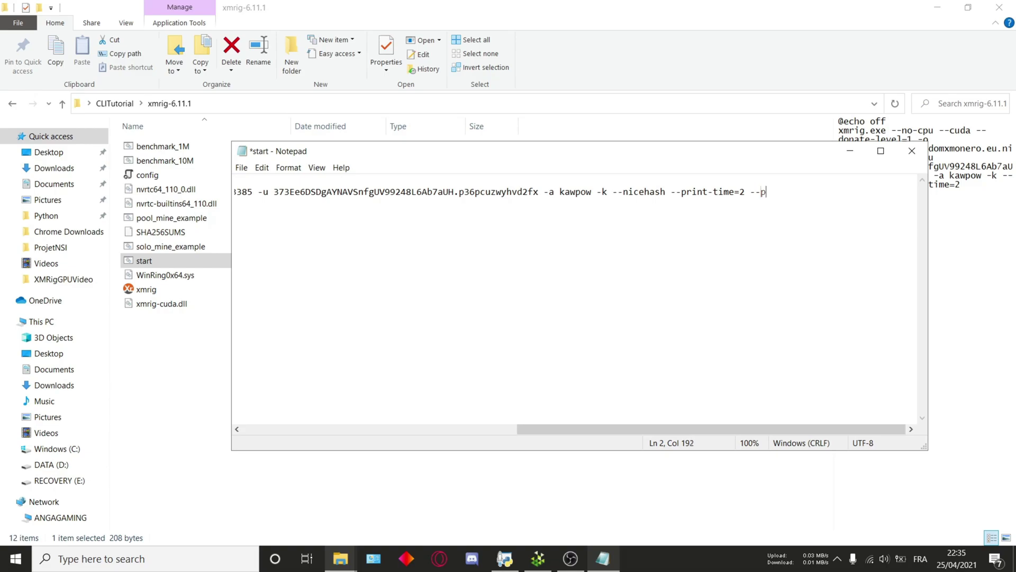
key("BackSpace")
key("BackSpace")
key("BackSpace")
key("ctrl+s")
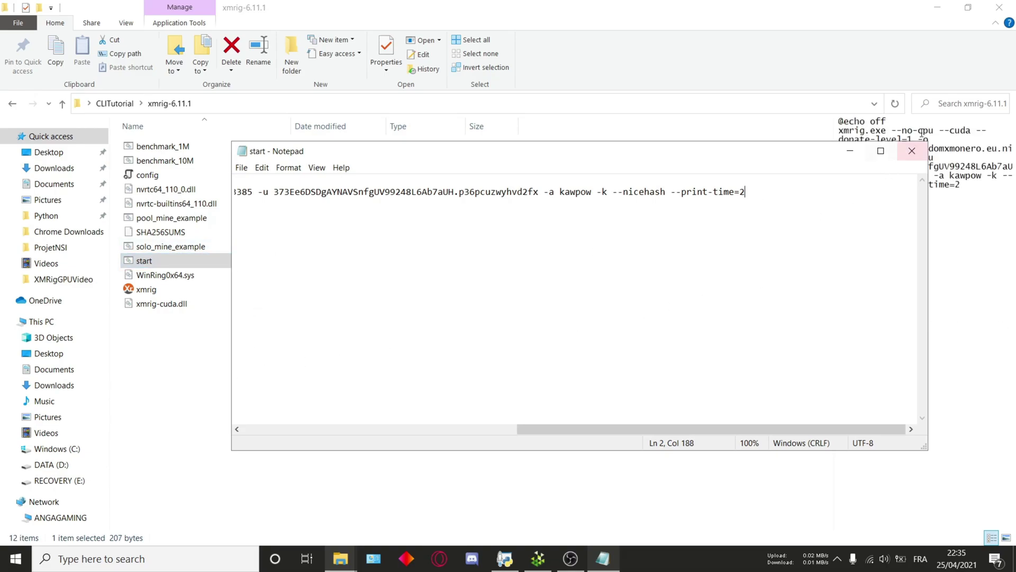
left_click(912, 151)
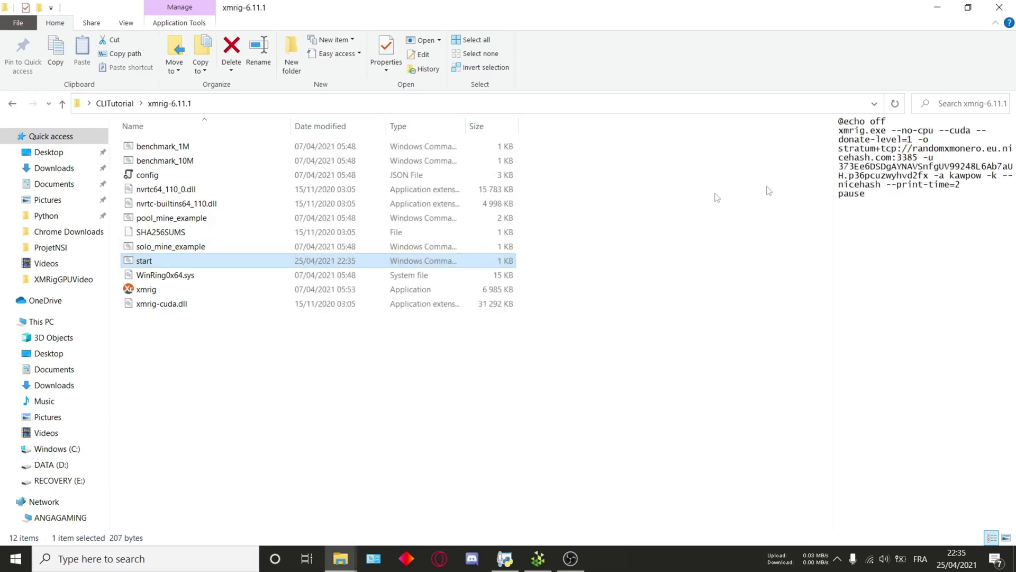
- Relaunch start.bat, watch XMRig report speed every two seconds, then close it
double_click(142, 261)
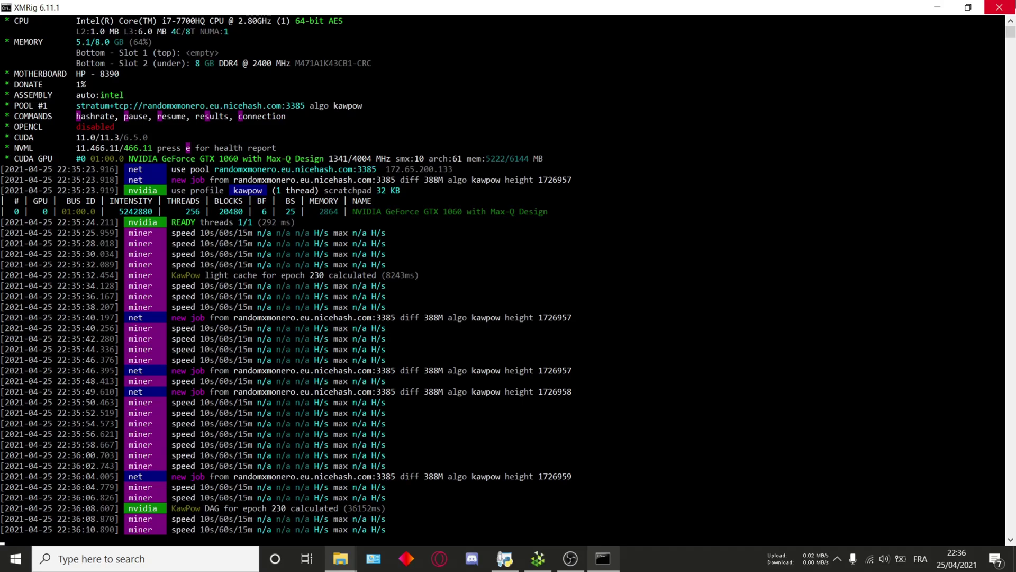
left_click(999, 7)
- Open xmrig-6.11.1's config.json in Notepad++ via Edit with Notepad++
left_click(310, 357)
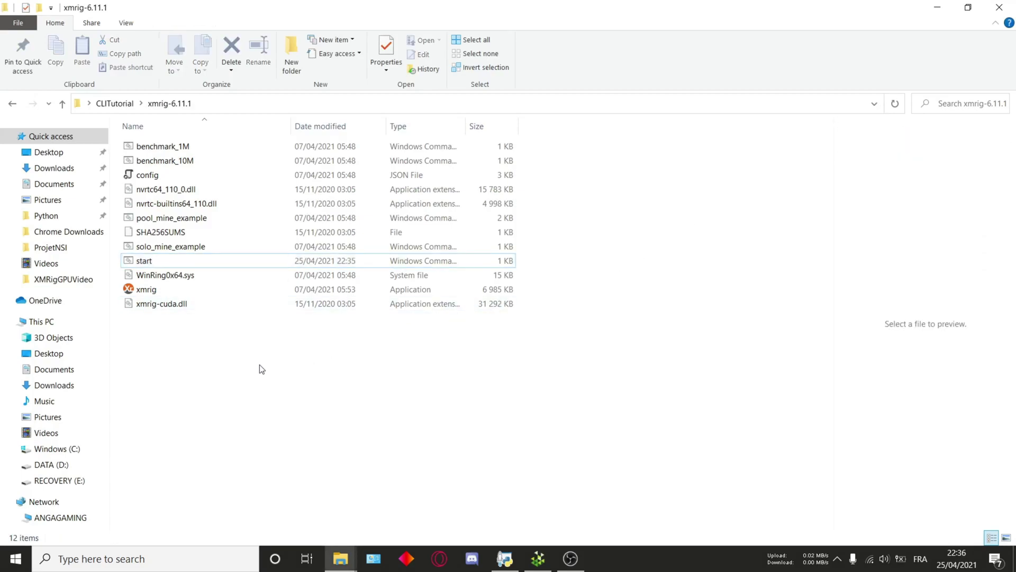
left_click(163, 174)
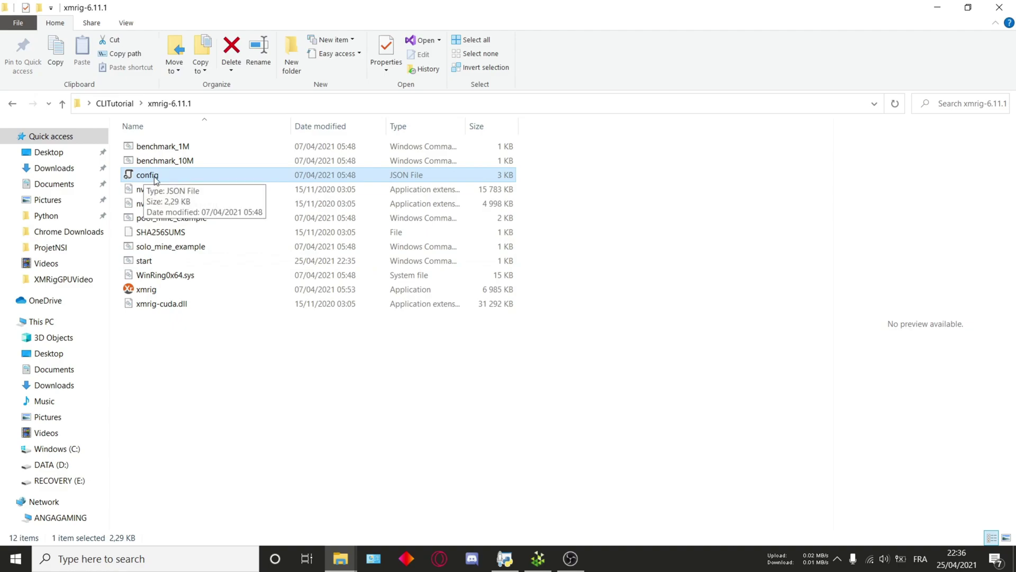
right_click(155, 176)
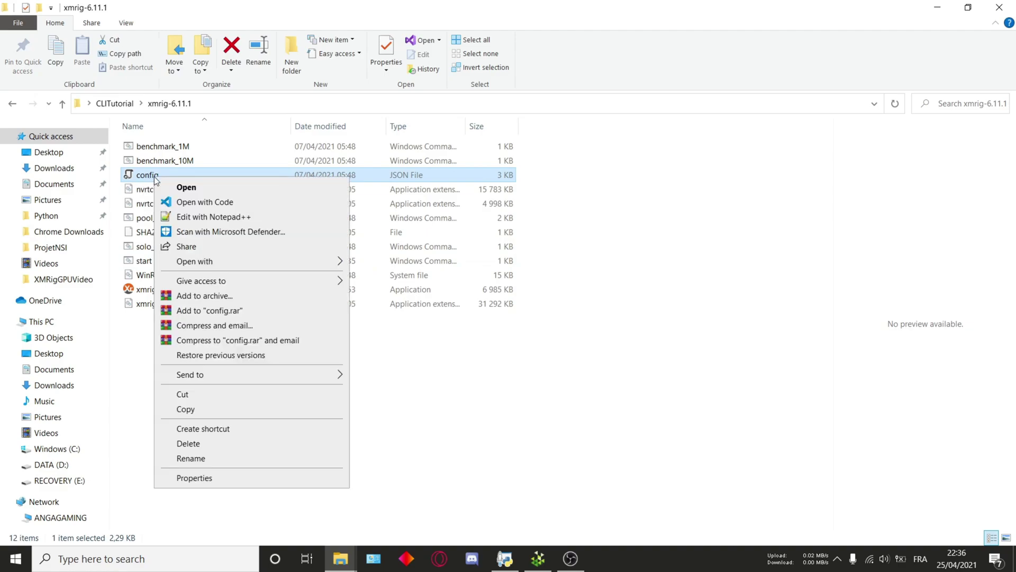
left_click(213, 217)
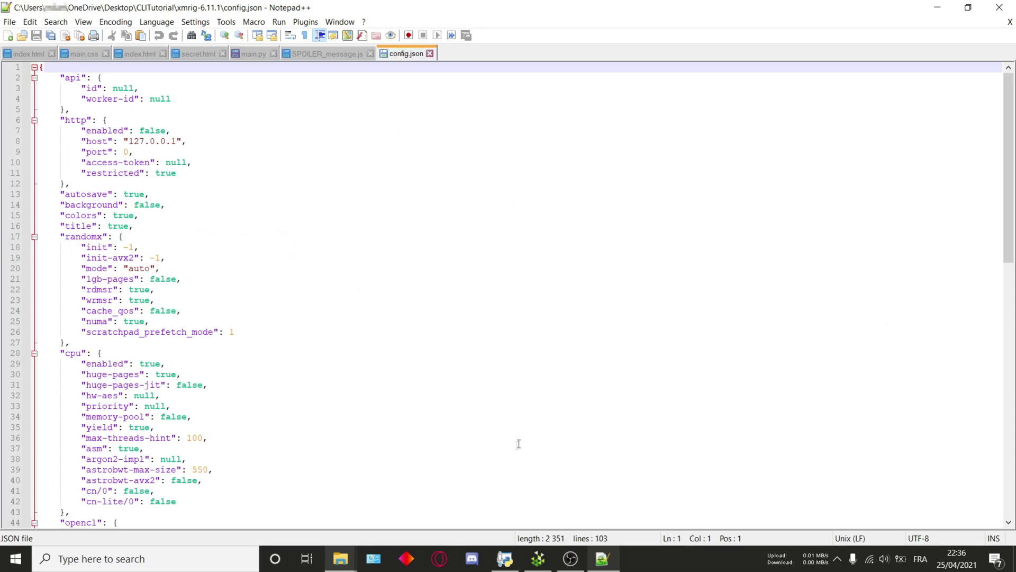
scroll(229, 214, "down", 3)
scroll(201, 255, "down", 2)
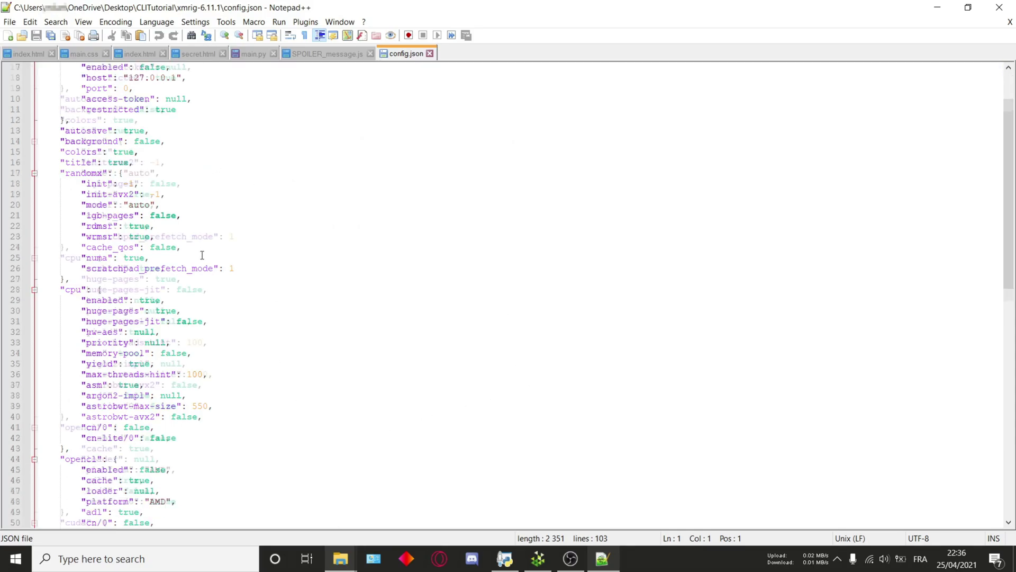
scroll(202, 255, "down", 5)
scroll(203, 270, "down", 5)
scroll(202, 270, "down", 2)
scroll(202, 335, "up", 5)
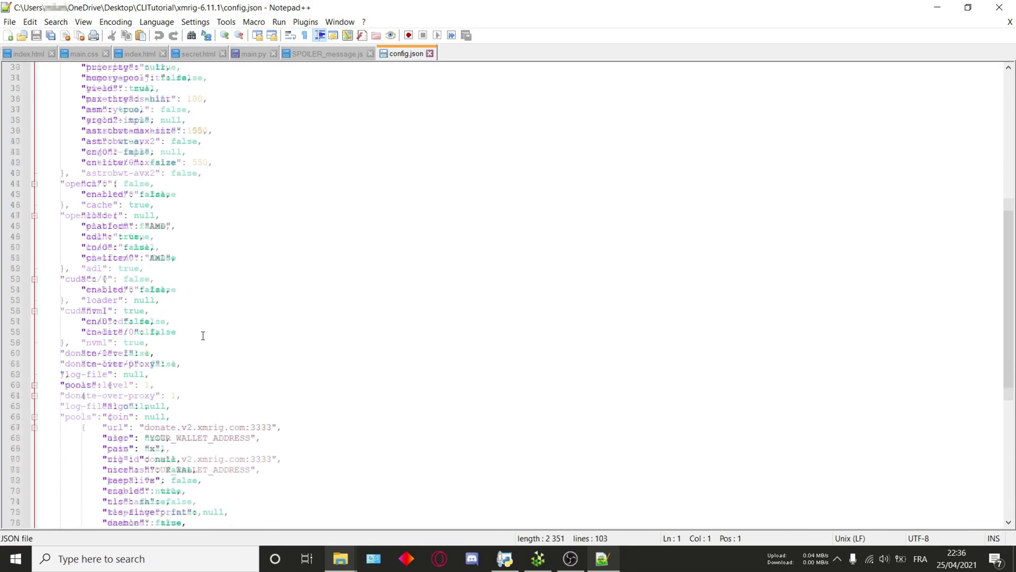
scroll(203, 335, "up", 8)
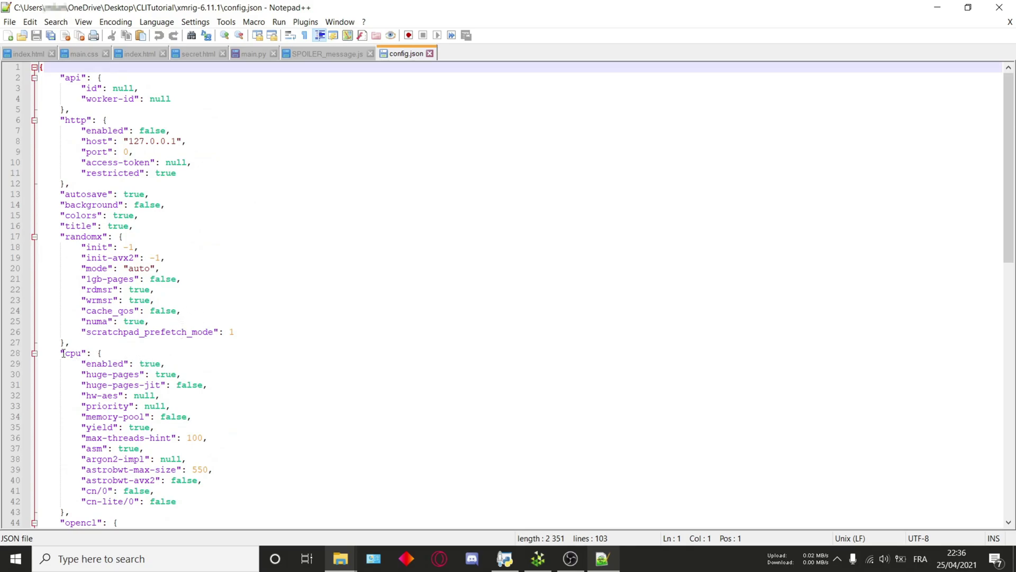
- Set the cpu "enabled" value to false and the cuda "enabled" value to true
left_click(161, 363)
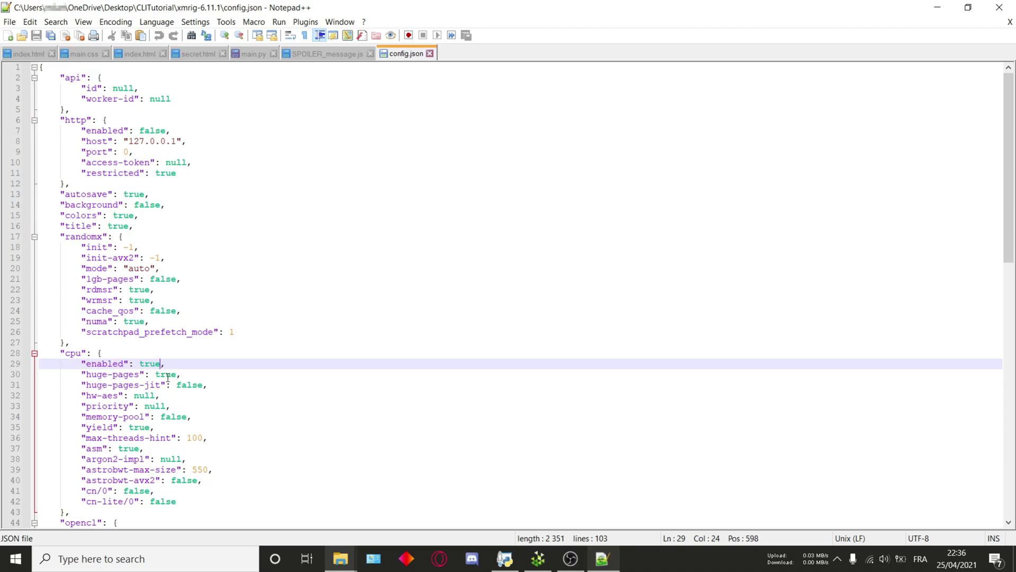
key("BackSpace")
key("BackSpace")
key("BackSpace")
type("false")
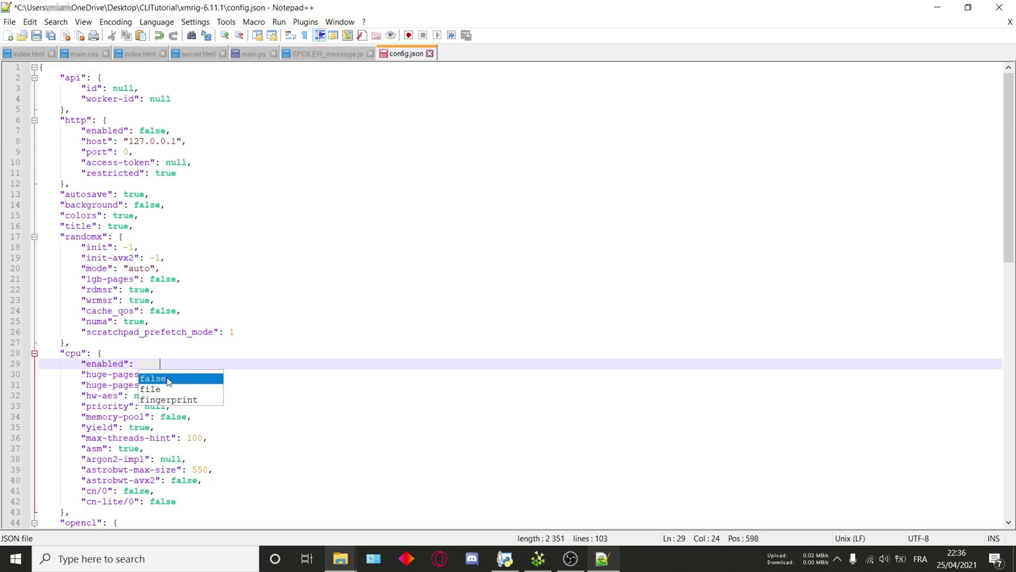
left_click(262, 332)
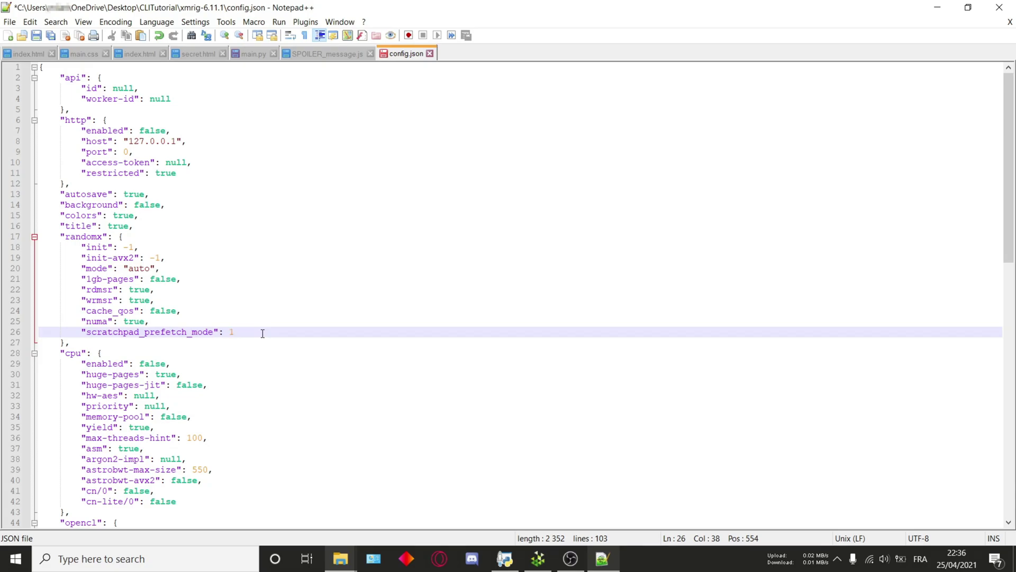
scroll(263, 333, "down", 2)
scroll(254, 341, "down", 3)
scroll(246, 354, "down", 2)
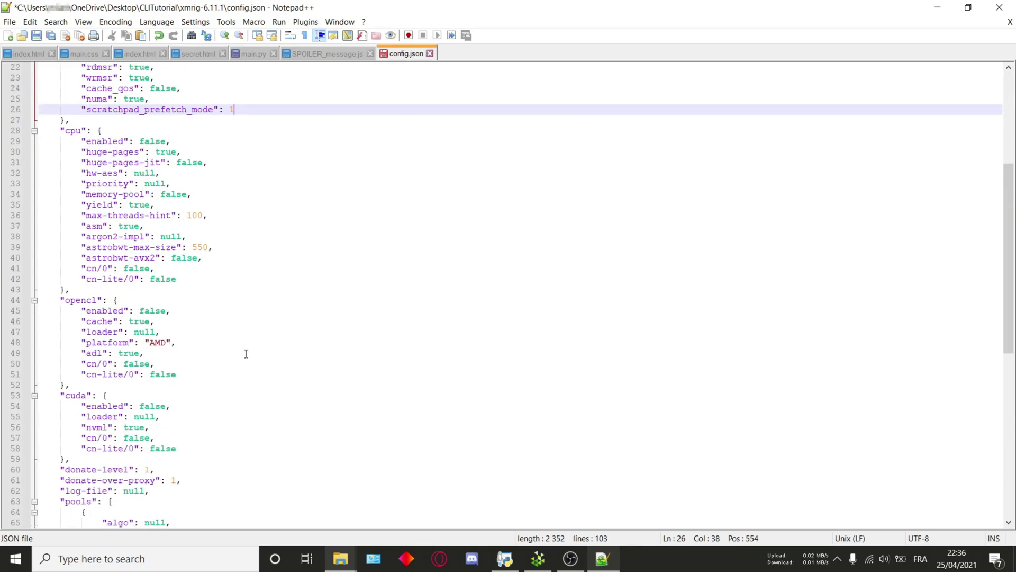
scroll(159, 359, "down", 1)
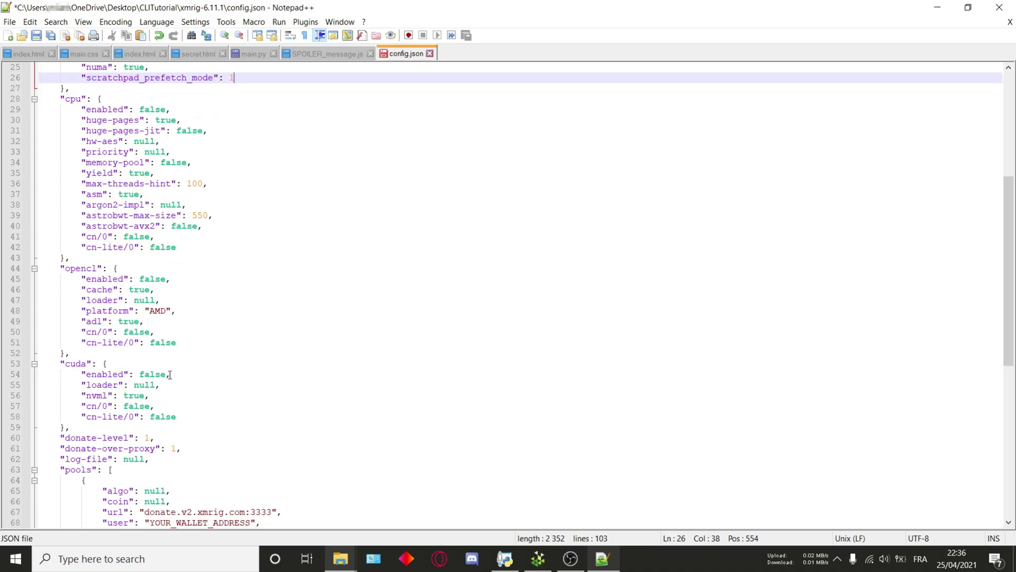
left_click(165, 374)
double_click(151, 374)
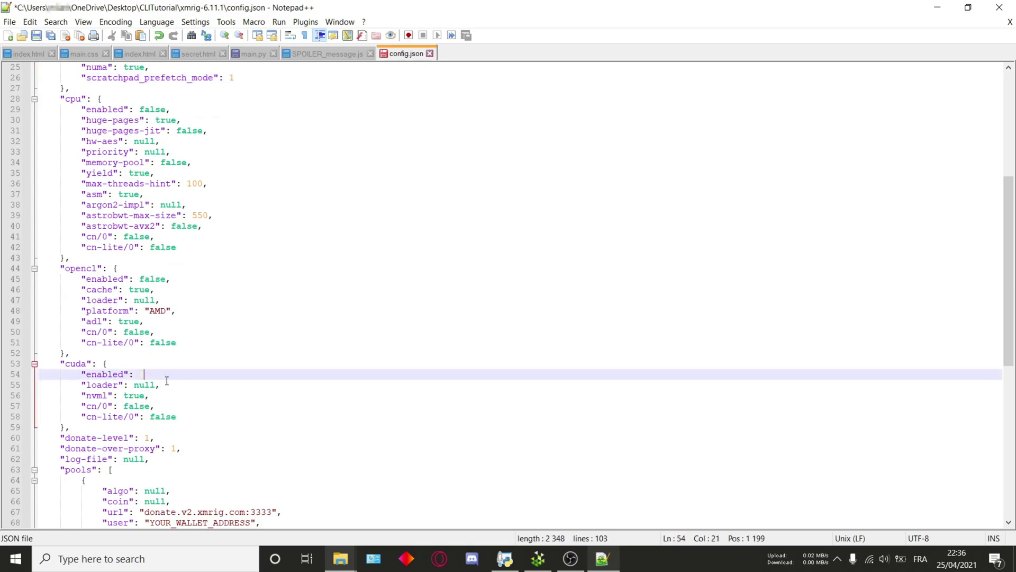
type("true,")
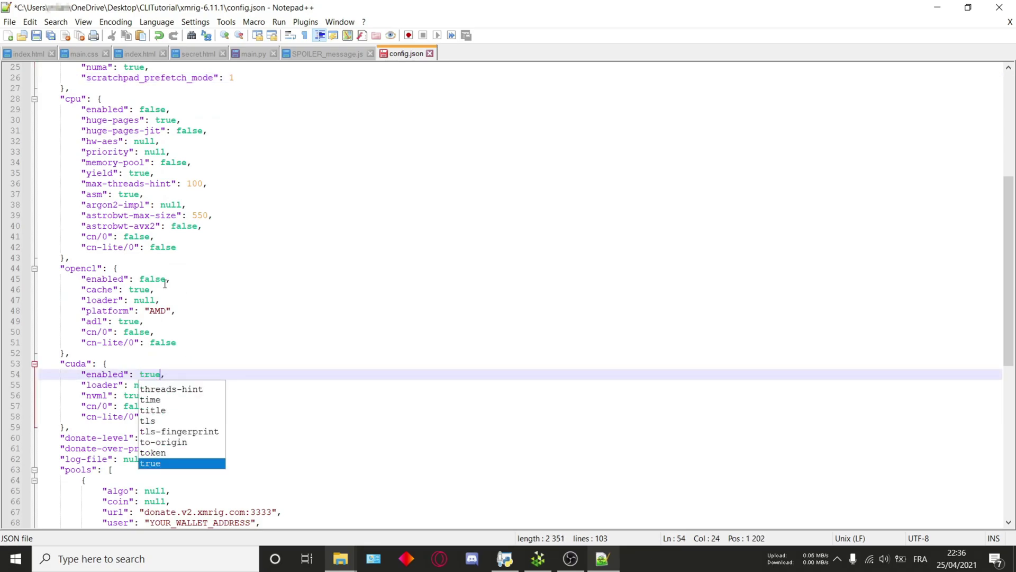
left_click(167, 278)
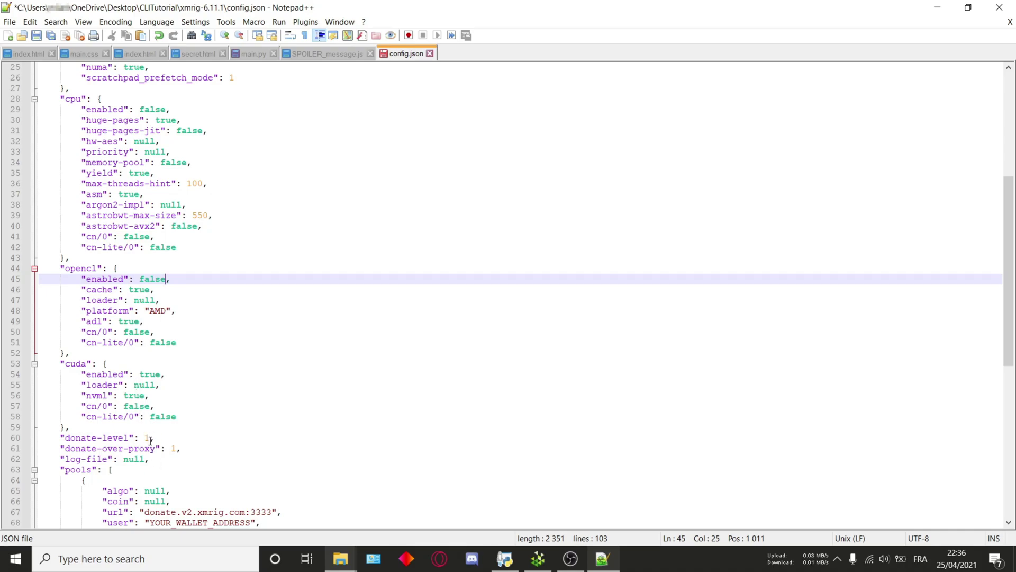
scroll(150, 437, "down", 2)
scroll(166, 437, "down", 3)
scroll(175, 357, "down", 2)
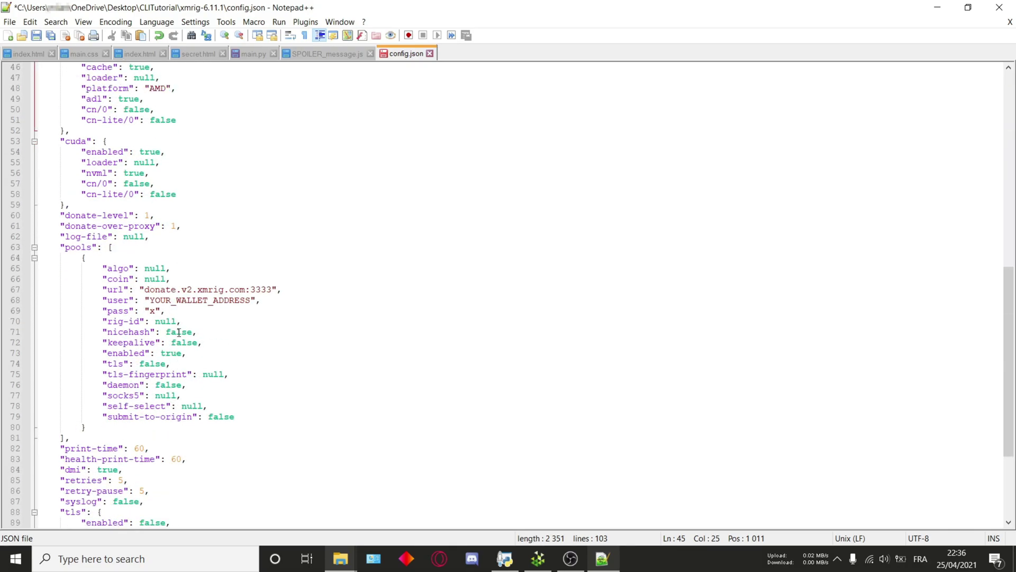
scroll(180, 332, "up", 1)
- Set pool algo "kawpow", coin "monero", url stratum+tcp://randomxmonero.eu.nicehash.com:3385
left_click(168, 300)
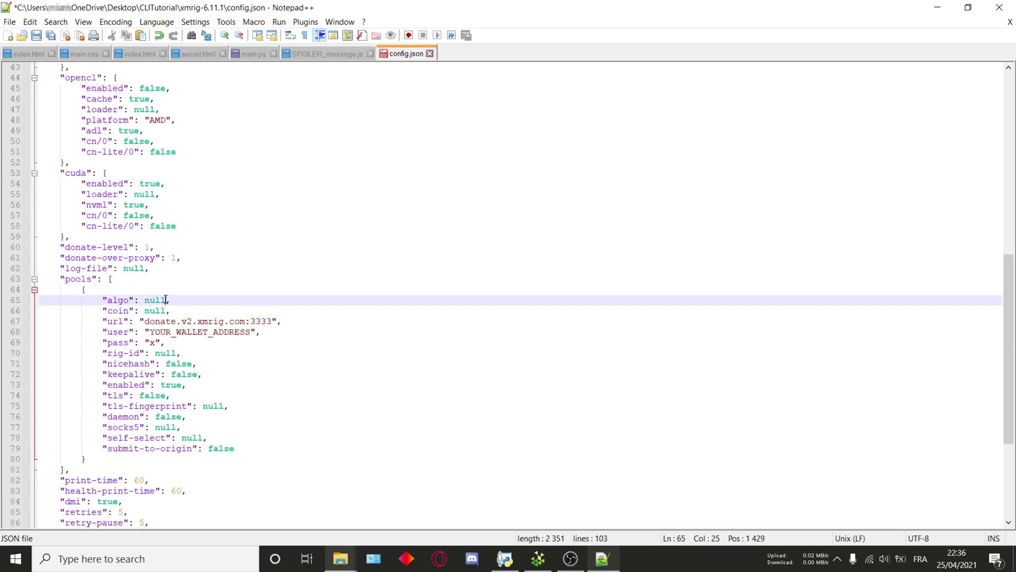
key("BackSpace")
key("BackSpace")
key("BackSpace")
type("\"rx/0")
key("BackSpace")
key("BackSpace")
type("/0\"")
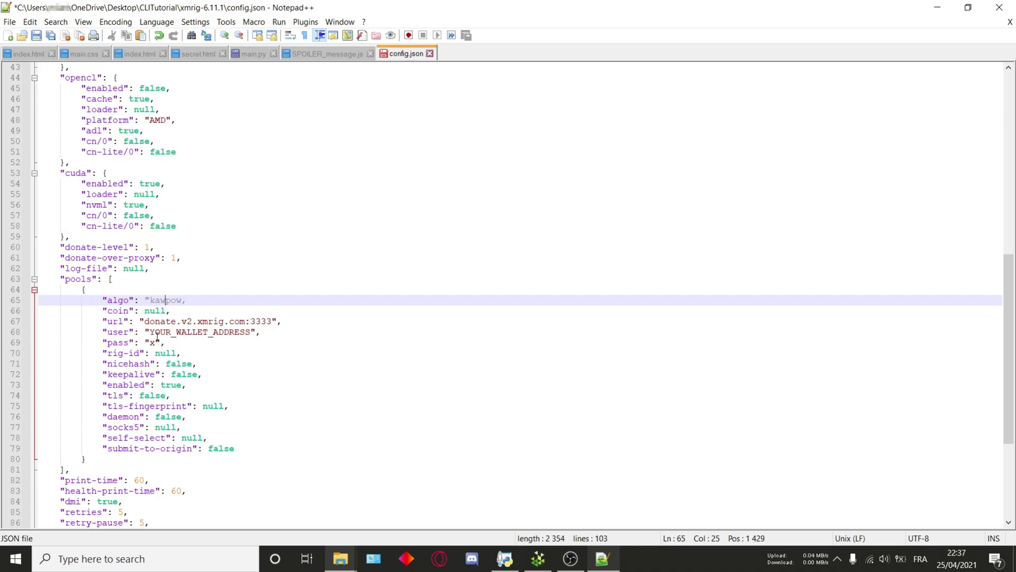
key("End")
type("\"")
left_click(168, 310)
key("BackSpace")
key("BackSpace")
key("BackSpace")
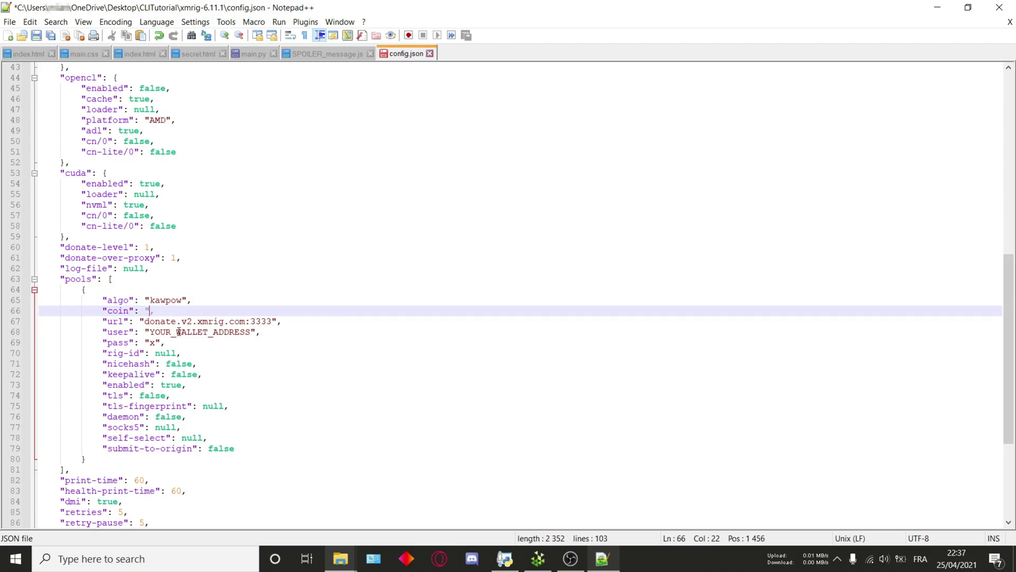
type("monero\"")
left_click_drag(145, 321, 275, 321)
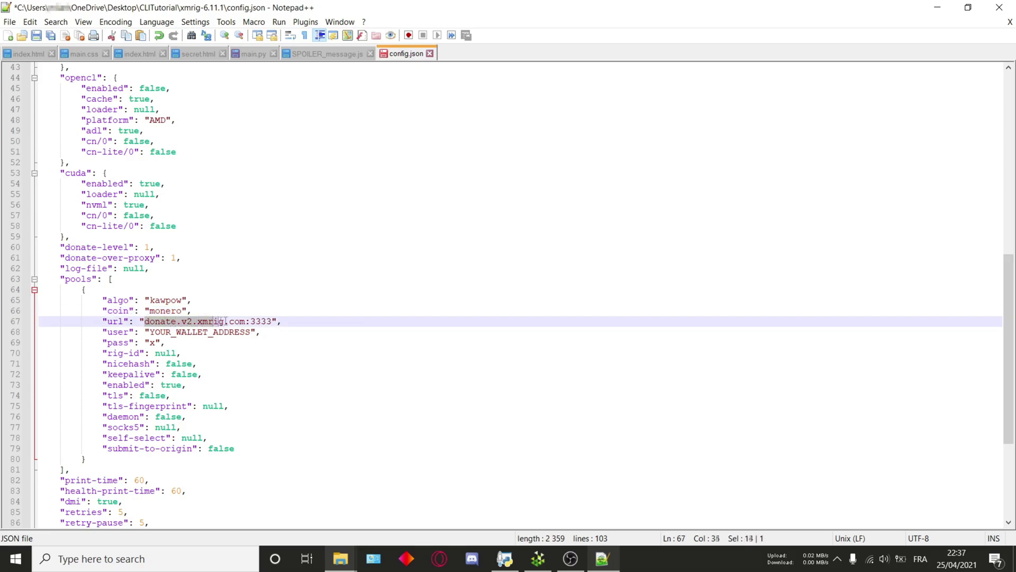
type("str")
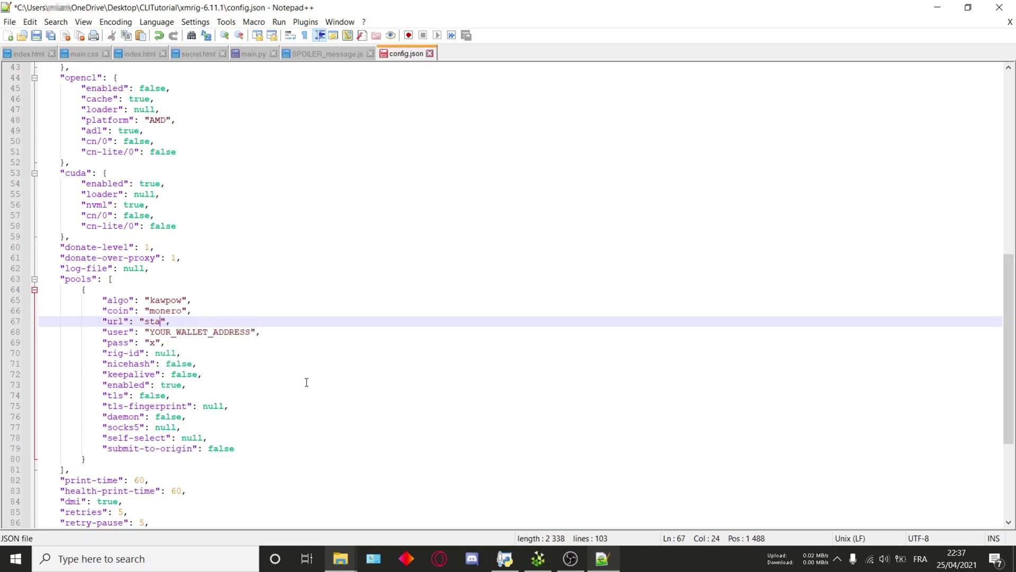
type("atul")
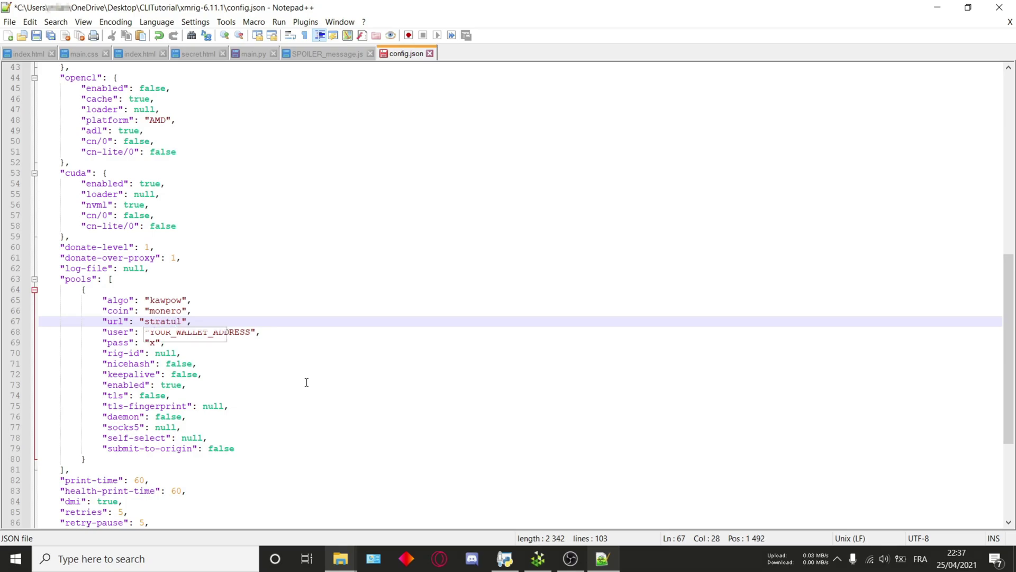
type("+tcp:/")
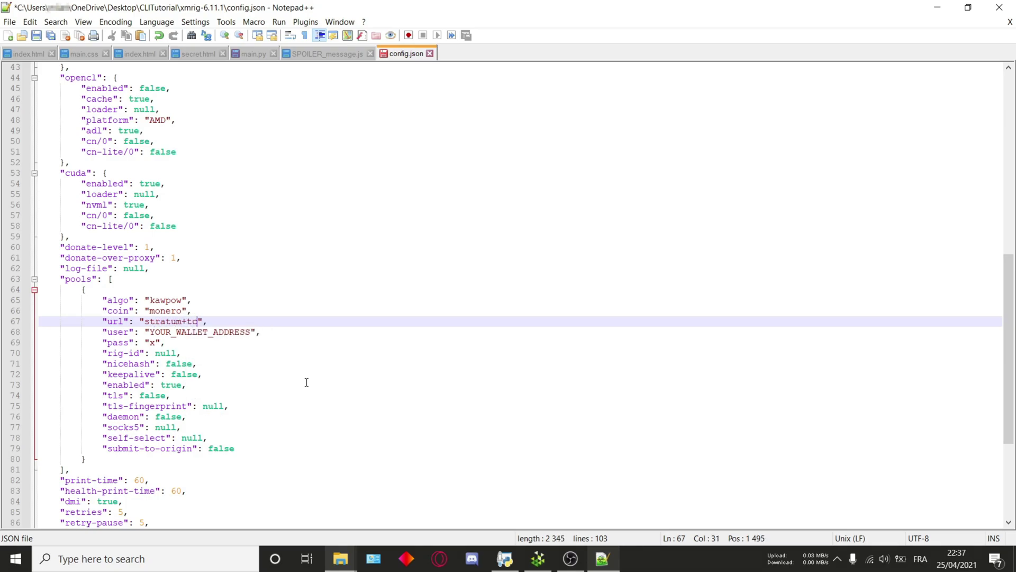
type("/")
type("random")
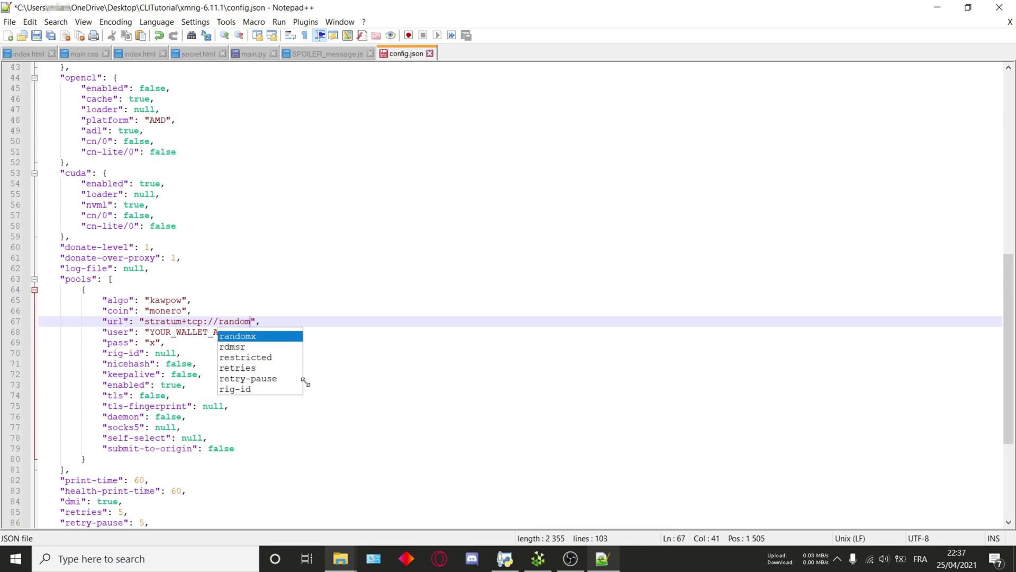
type("xmonero")
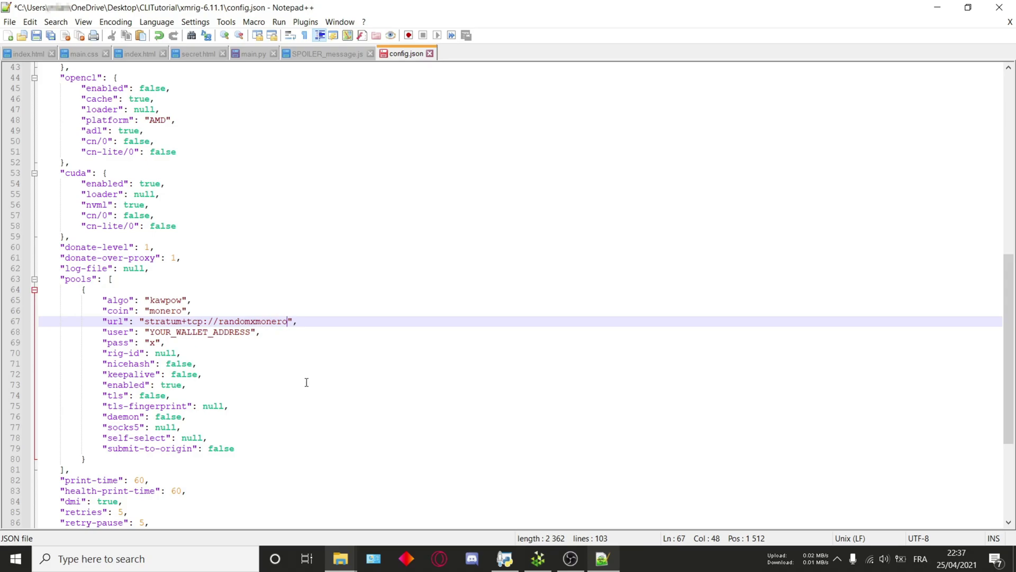
type(".eu")
type(".")
type("nicehash")
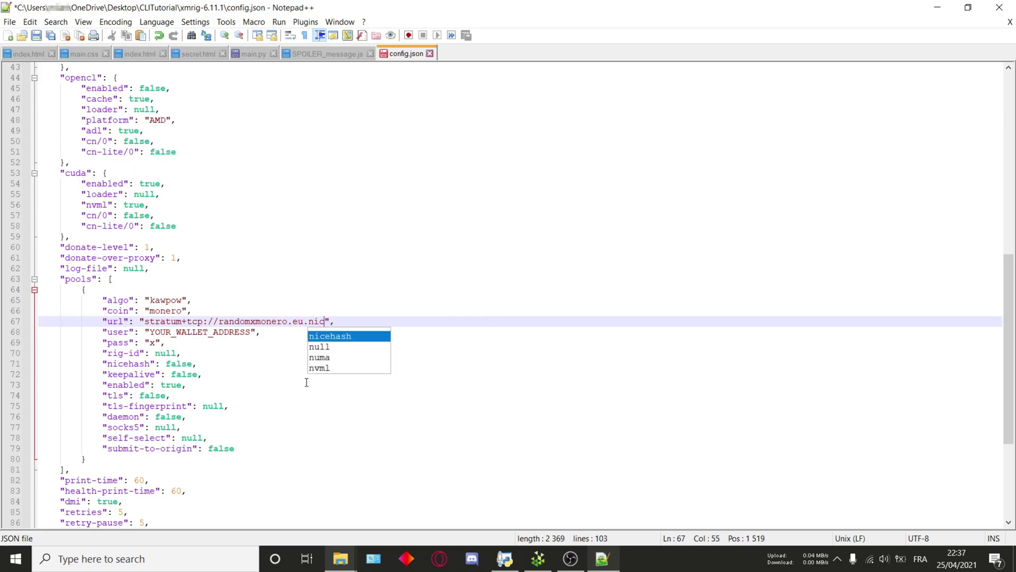
type(".com")
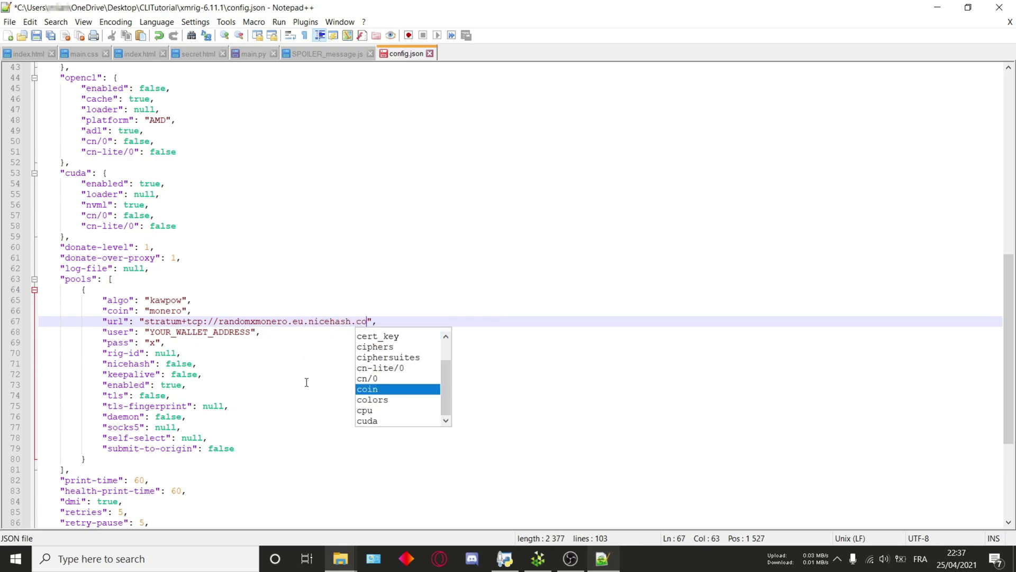
type(":")
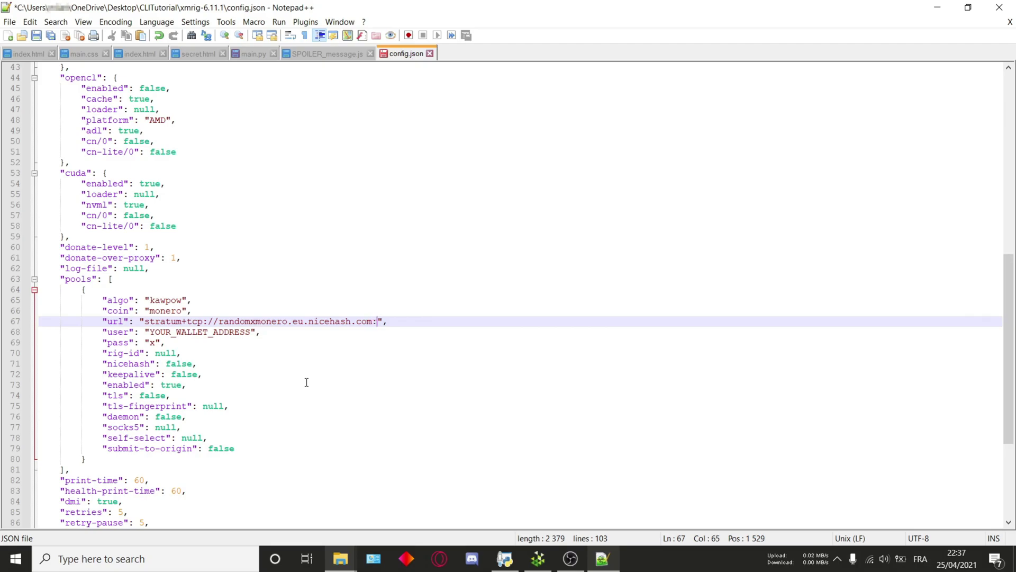
scroll(305, 382, "down", 6)
type("3385")
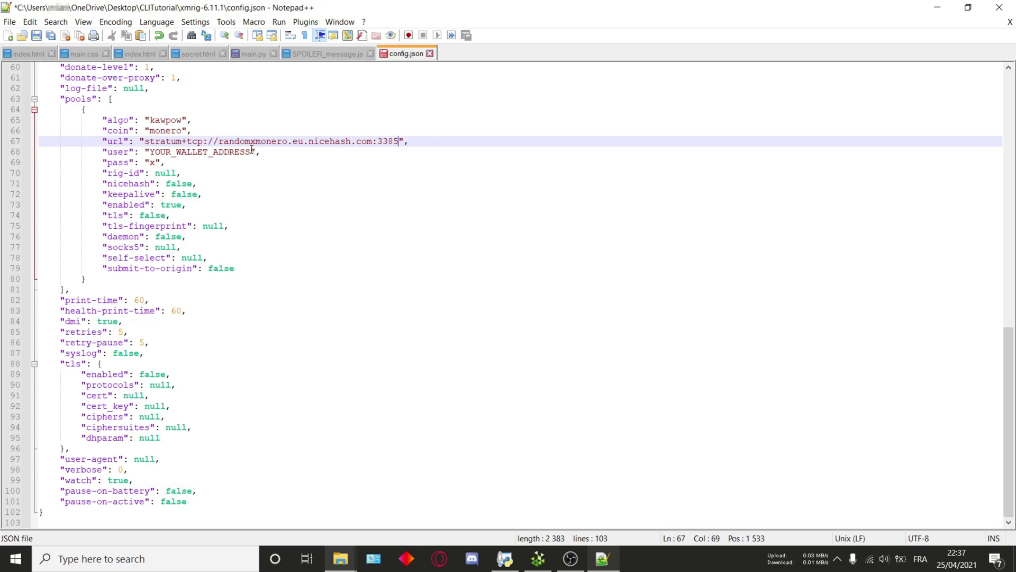
left_click_drag(253, 151, 147, 151)
- Copy the wallet address after -u from the start script, then return to config.json
left_click(340, 558)
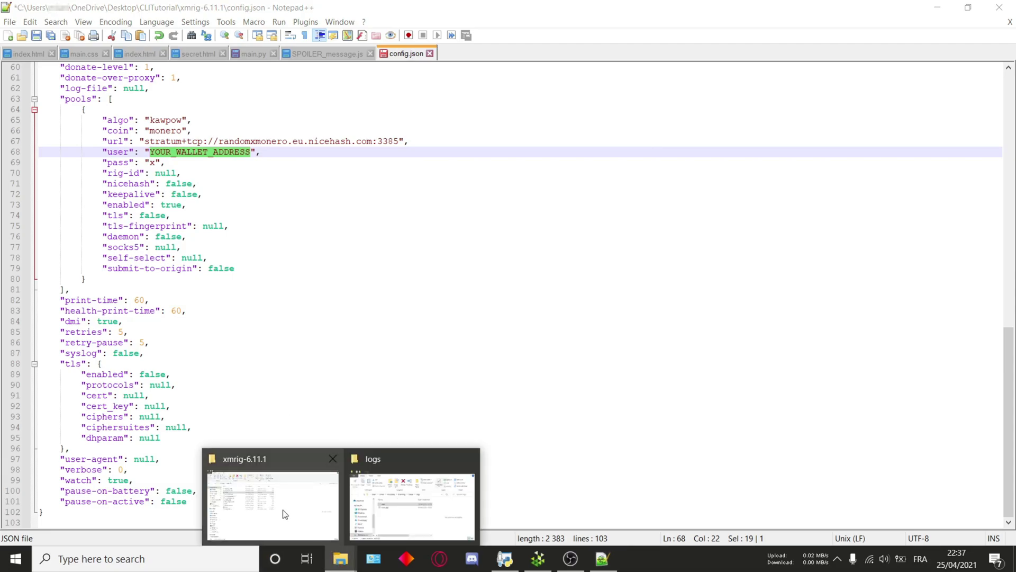
left_click(272, 504)
right_click(178, 260)
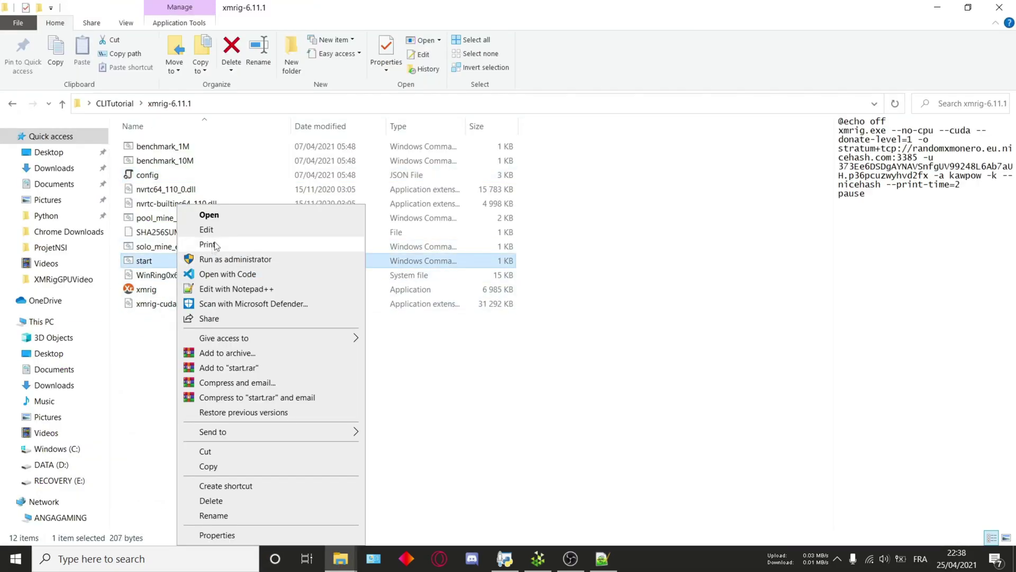
left_click(205, 229)
left_click_drag(753, 192, 708, 193)
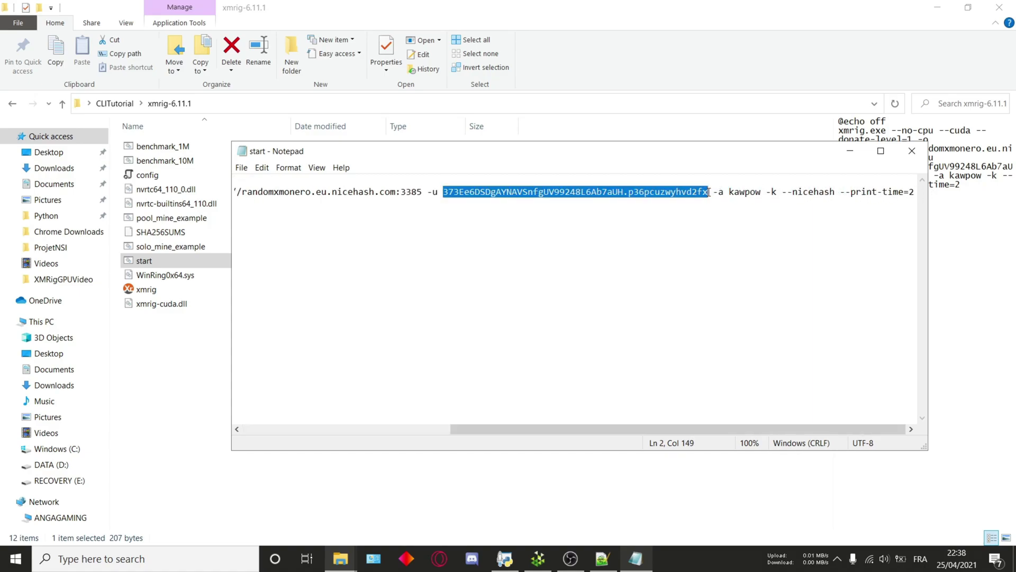
left_click(915, 153)
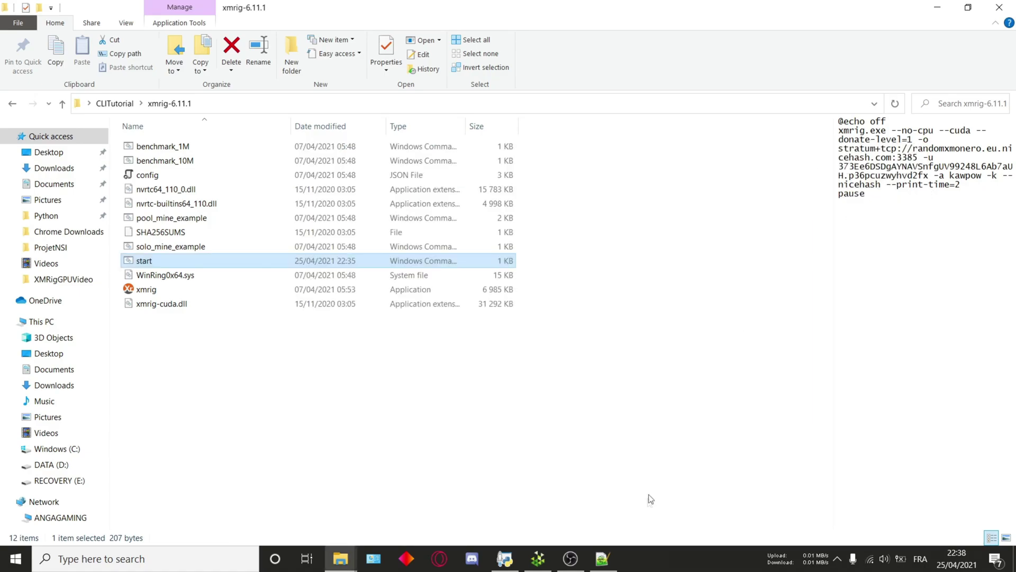
left_click(603, 558)
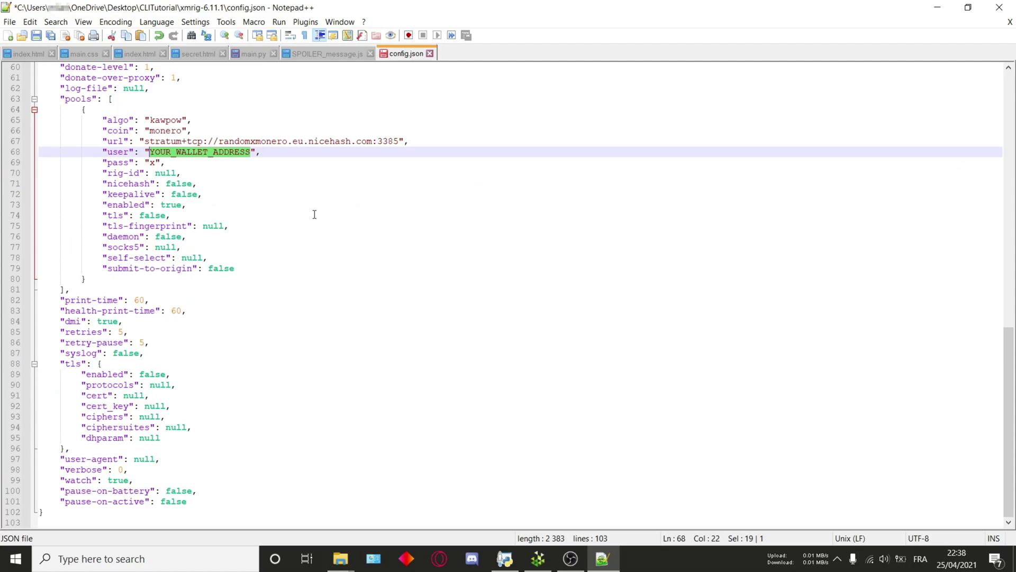
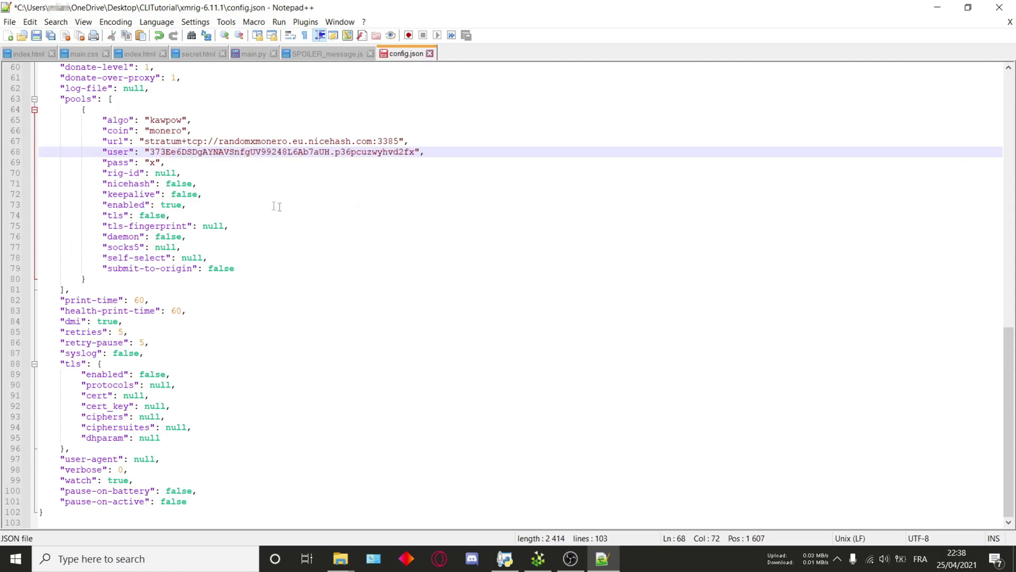
- Paste the wallet address into user and set nicehash and keepalive to true
key("ctrl+s")
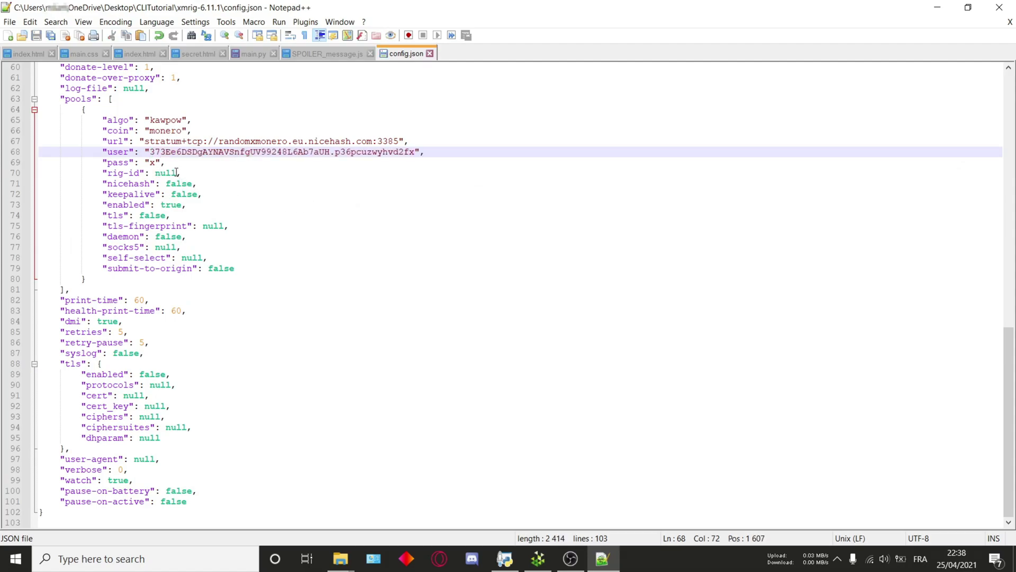
left_click(194, 184)
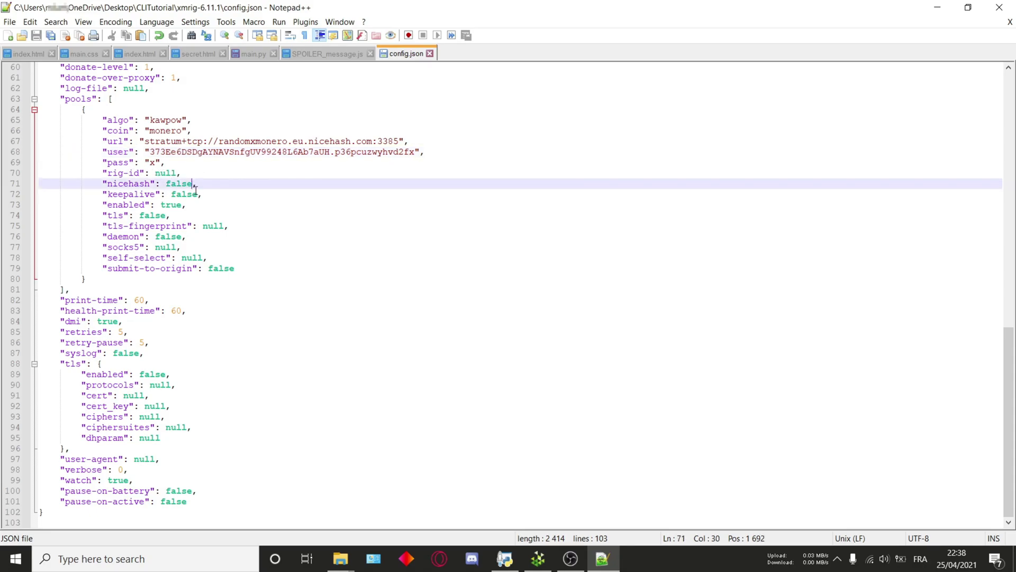
key("BackSpace")
key("BackSpace")
key("BackSpace")
type("tru")
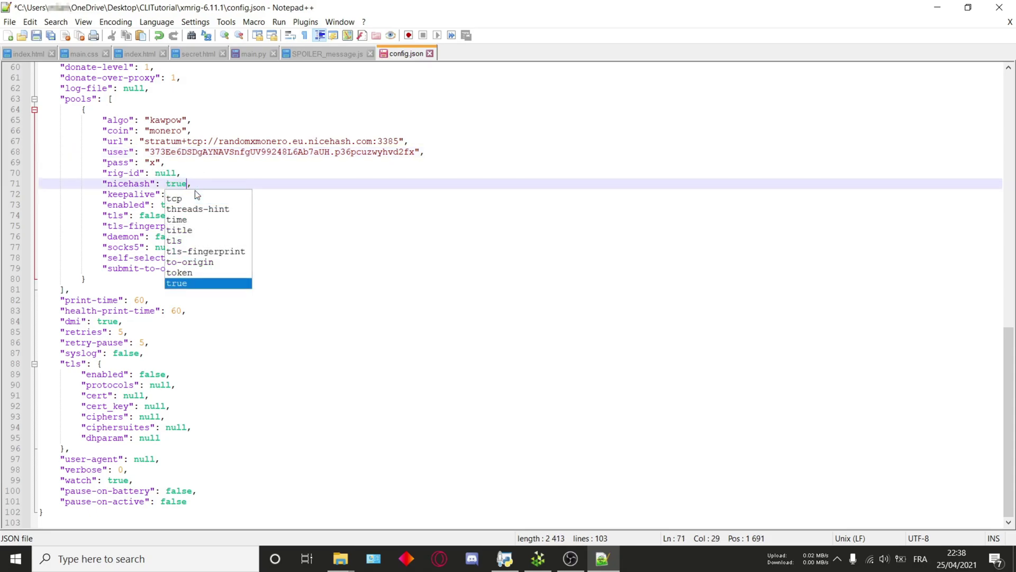
key("Return")
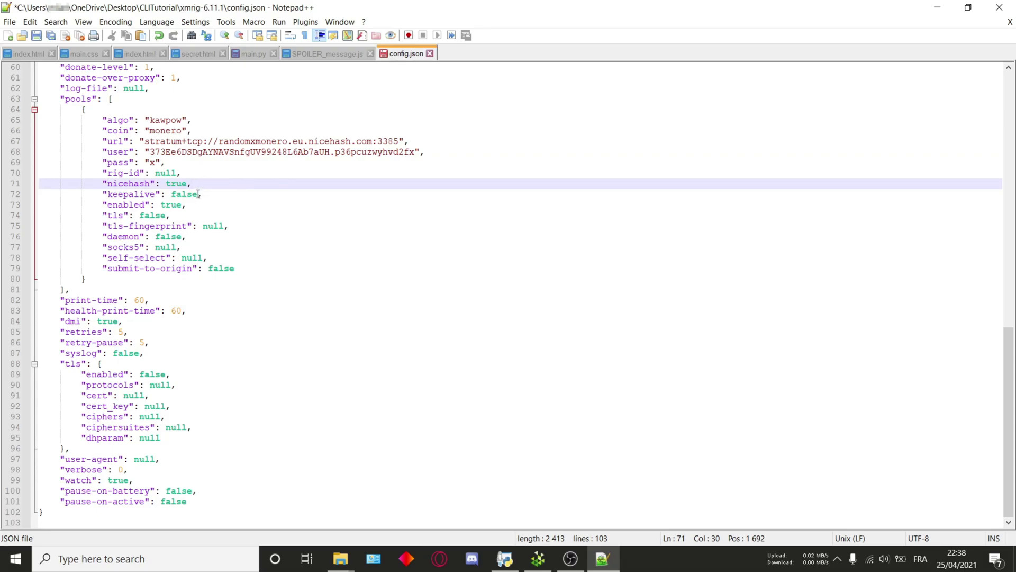
left_click(198, 194)
key("BackSpace")
key("BackSpace")
key("BackSpace")
type("true")
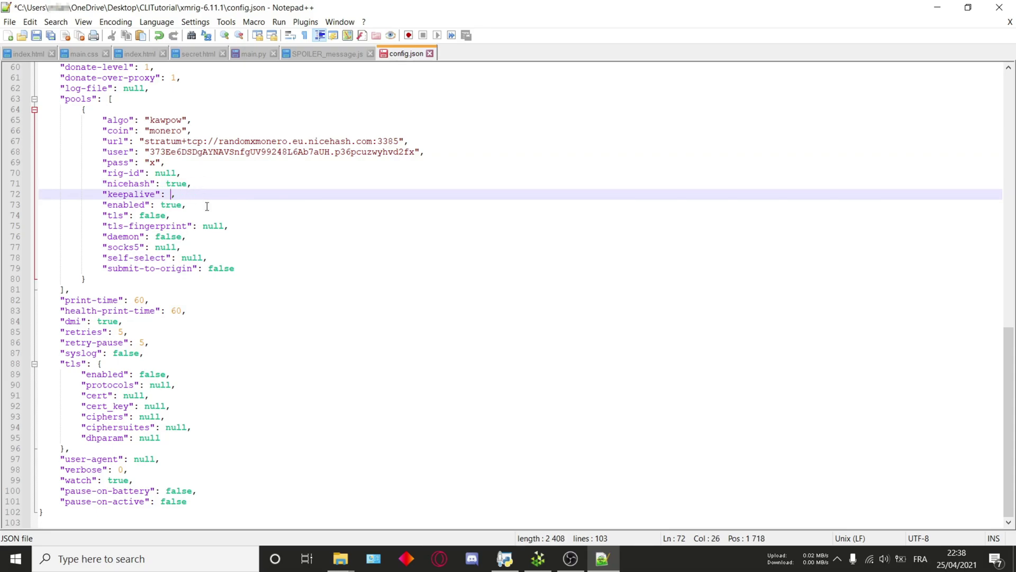
left_click(250, 196)
- Set print-time and health-print-time to 2 and save config.json
left_click(144, 300)
key("BackSpace")
key("BackSpace")
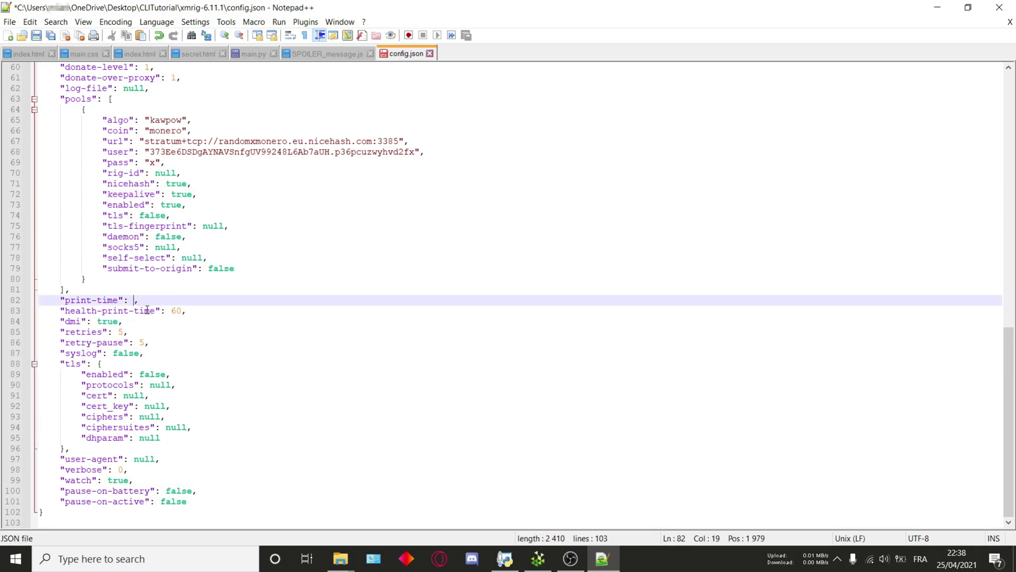
type("2")
key("ctrl+s")
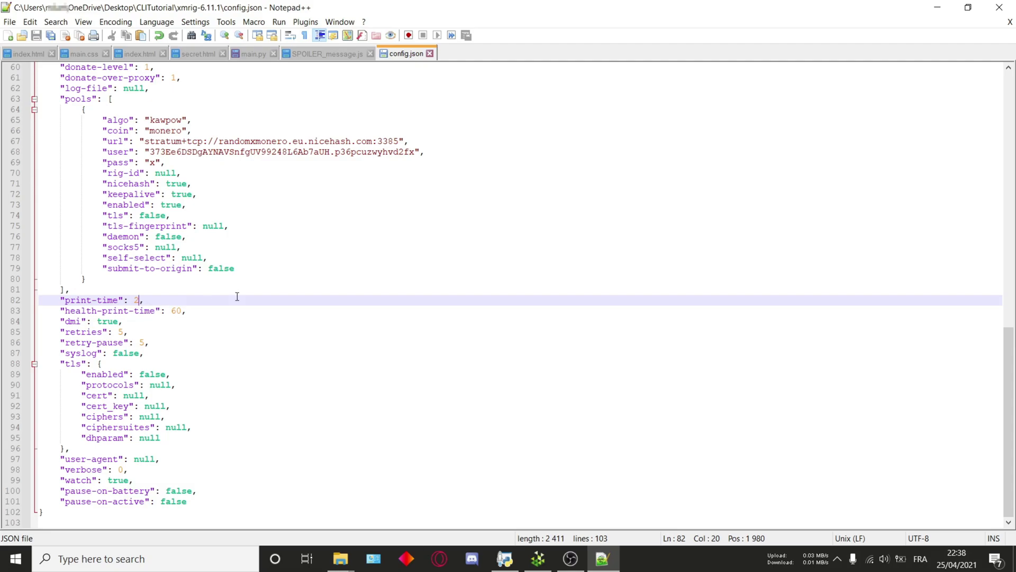
left_click(184, 311)
key("BackSpace")
key("BackSpace")
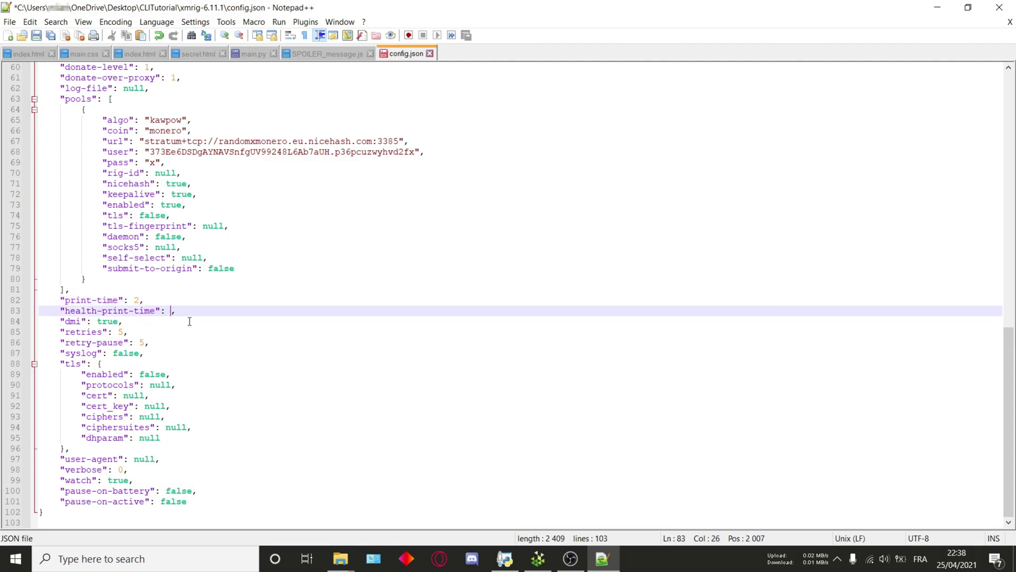
type("2")
key("ctrl+s")
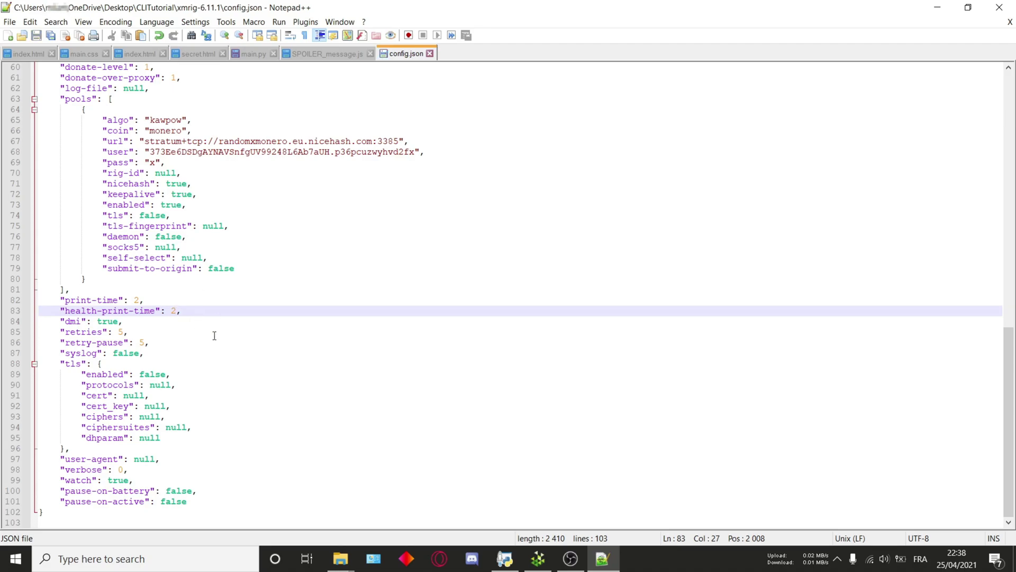
scroll(312, 373, "up", 2)
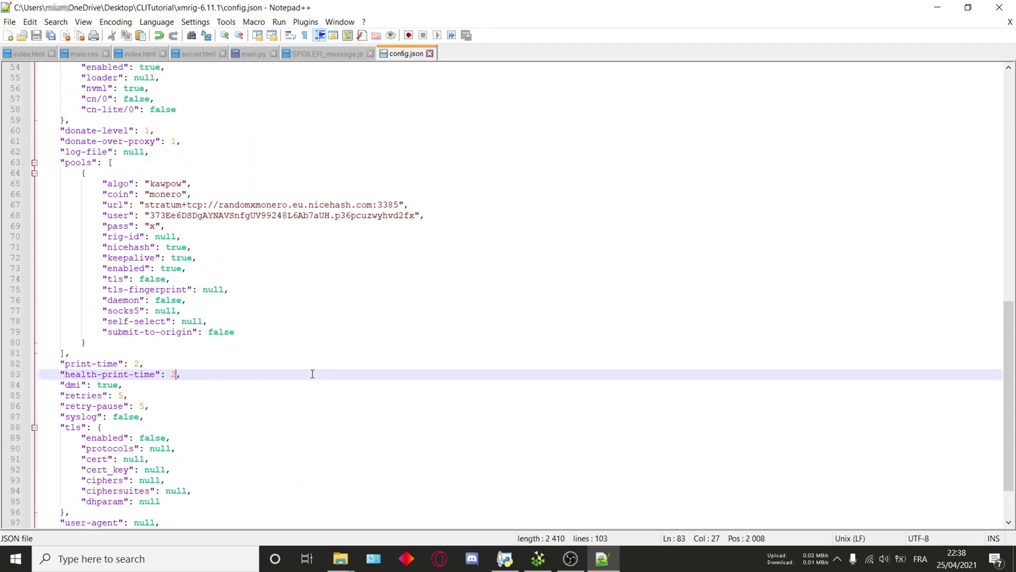
scroll(312, 373, "down", 2)
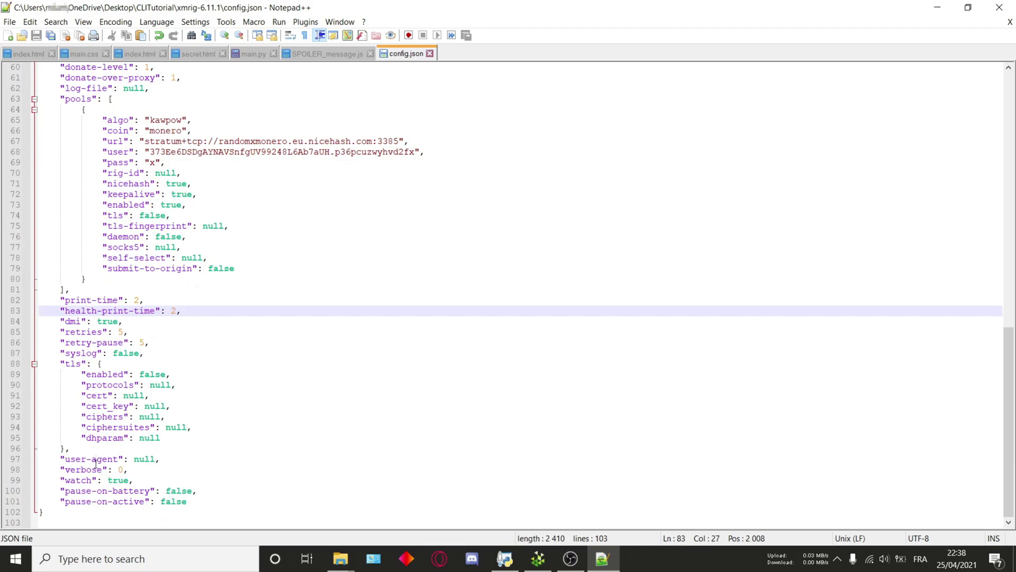
- Review config.json down to its last setting and close Notepad++
left_click(188, 501)
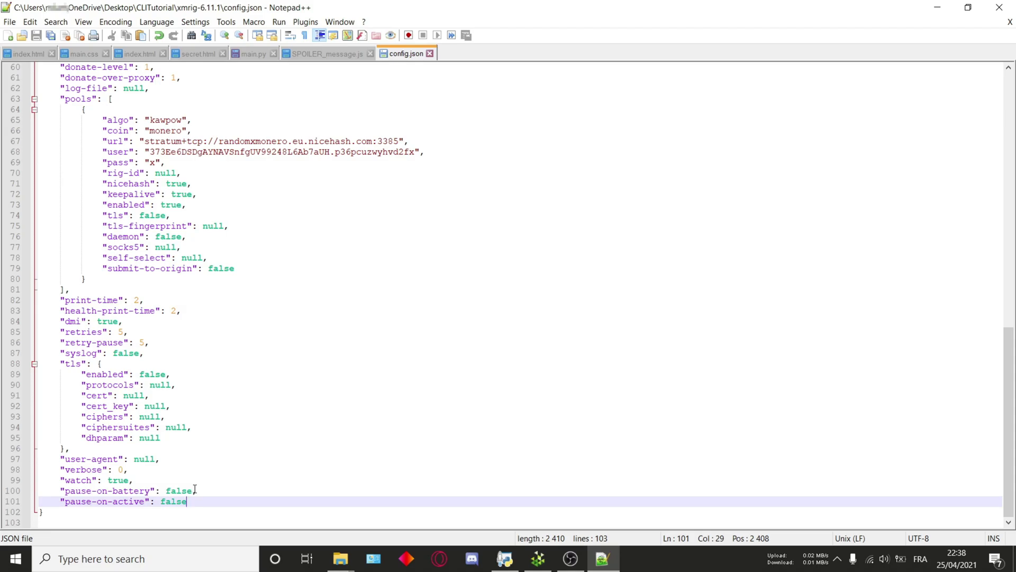
scroll(159, 438, "up", 7)
scroll(160, 438, "up", 7)
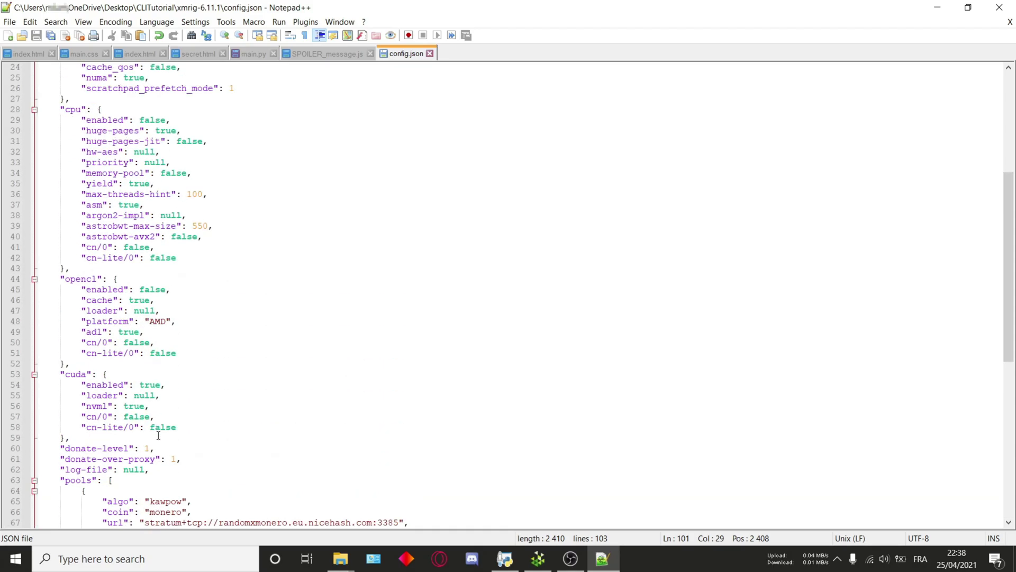
scroll(133, 402, "up", 6)
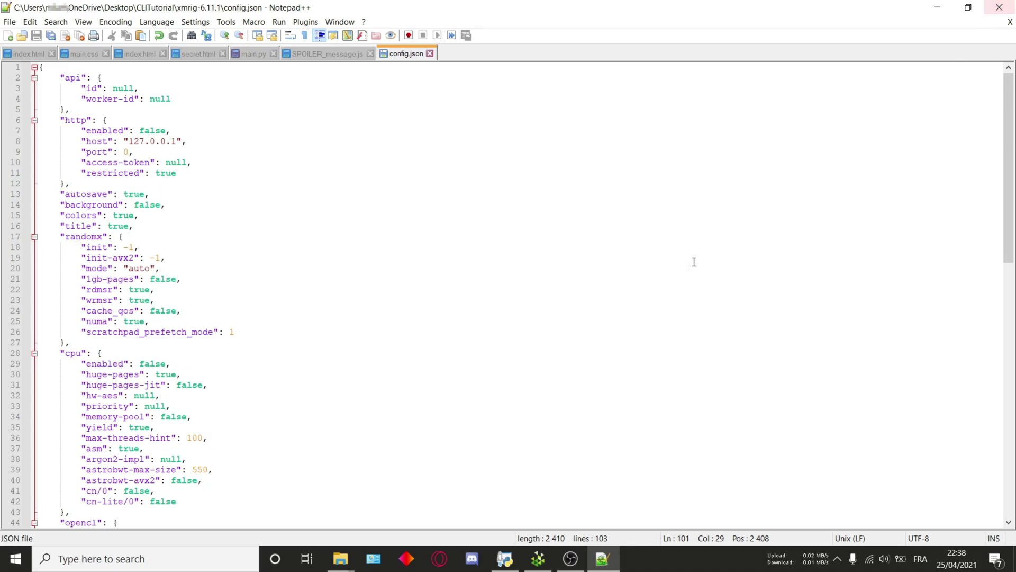
scroll(758, 198, "down", 8)
scroll(552, 311, "down", 6)
scroll(549, 309, "down", 5)
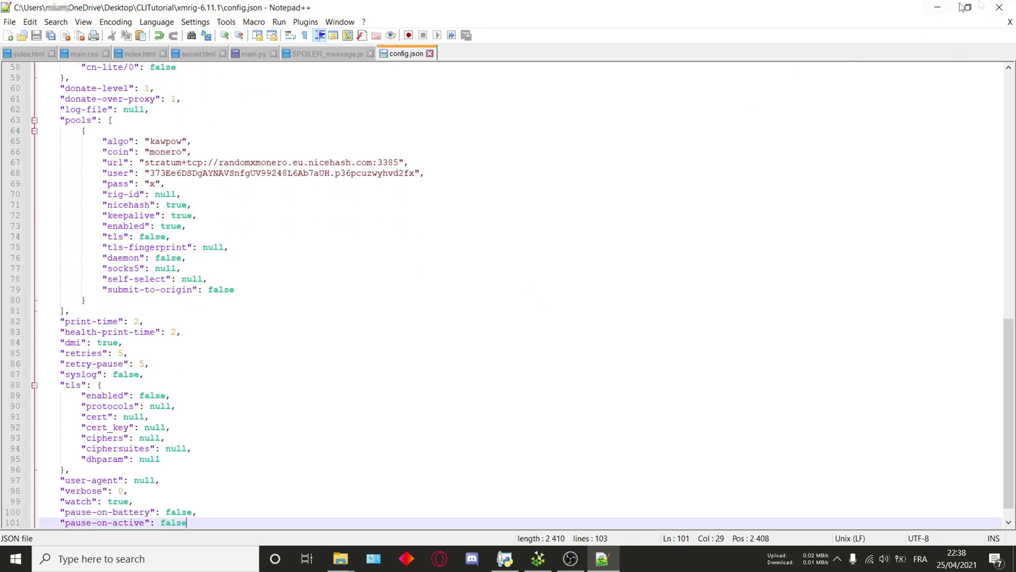
left_click(999, 7)
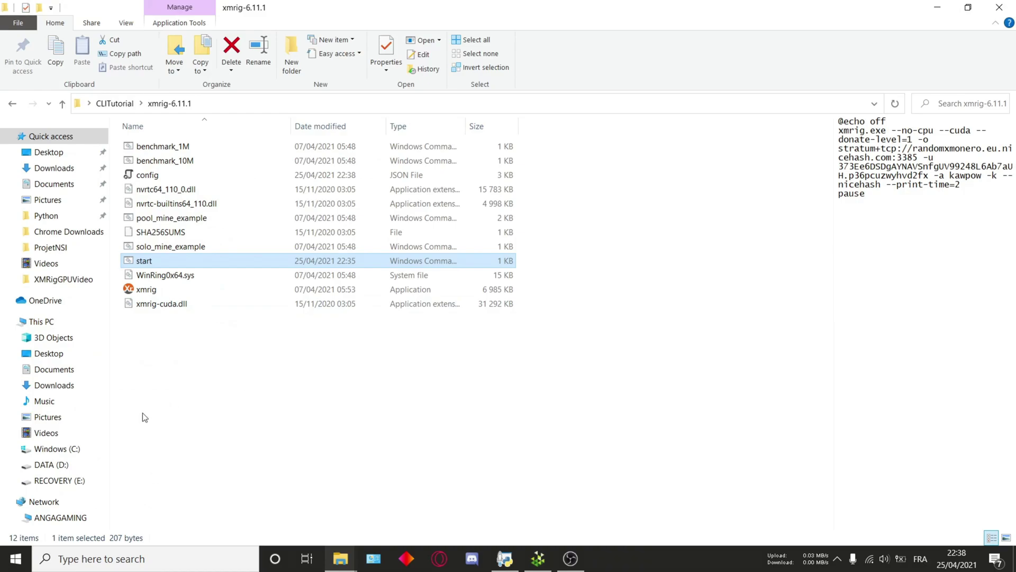
- Run the xmrig application from xmrig-6.11.1 as administrator
left_click(283, 369)
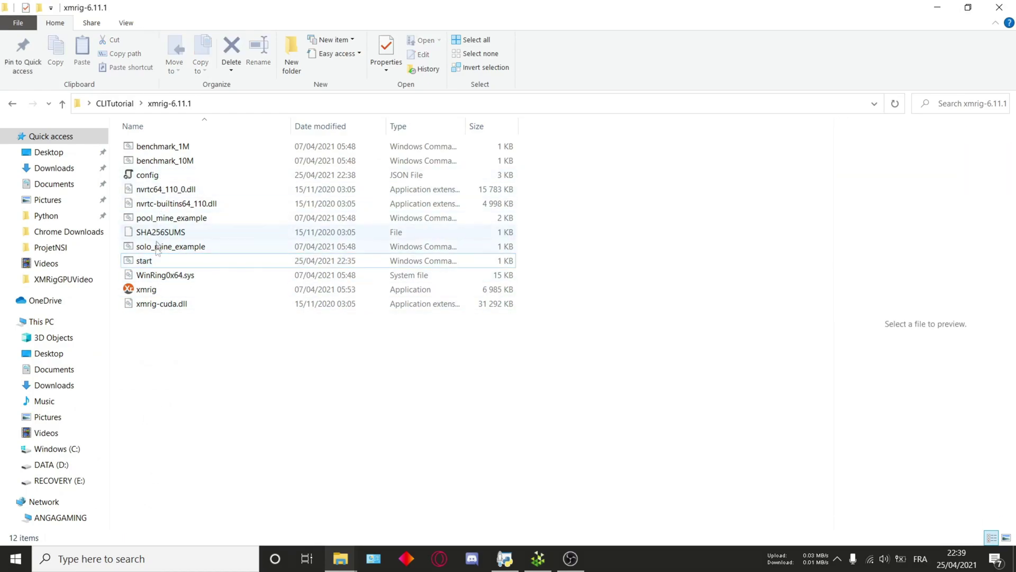
left_click(156, 290)
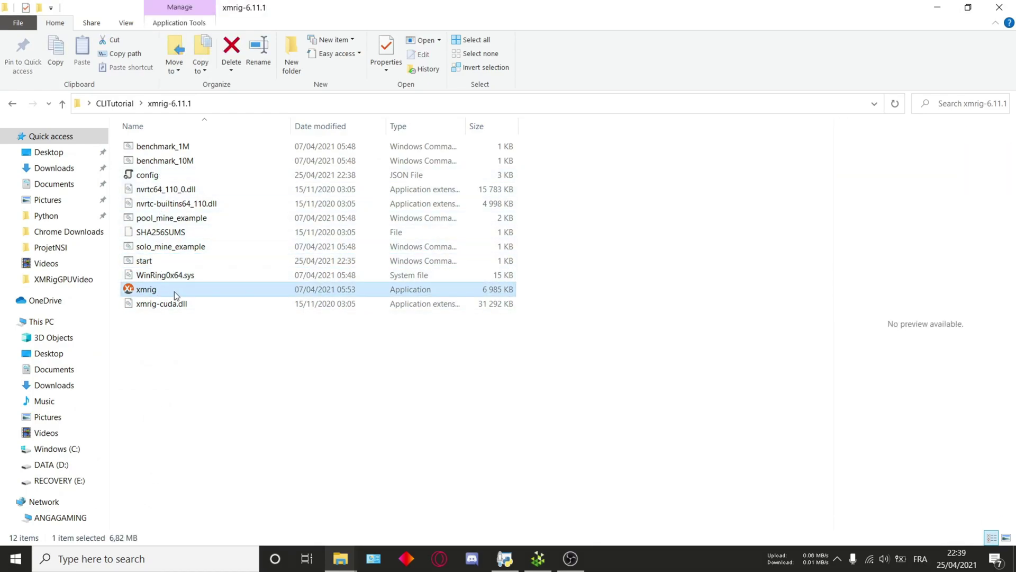
right_click(174, 291)
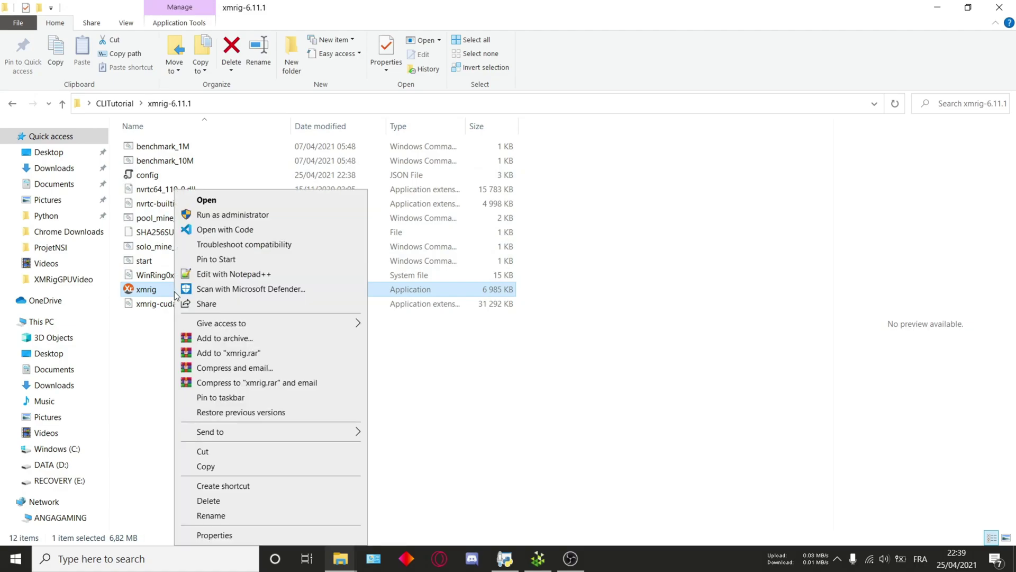
left_click(232, 215)
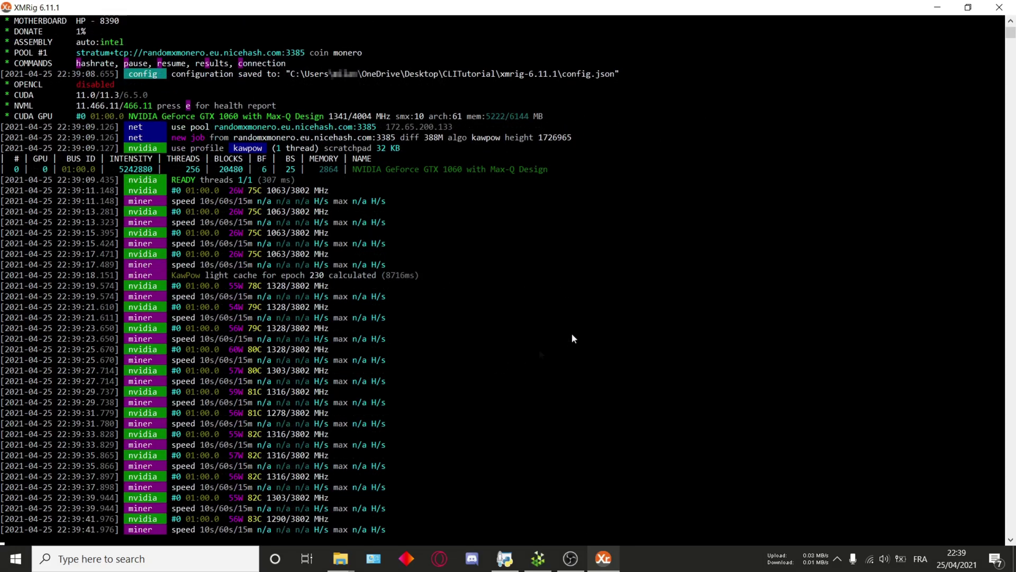
- Close the XMRig console after watching it mine kawpow on the GTX 1060
left_click(999, 6)
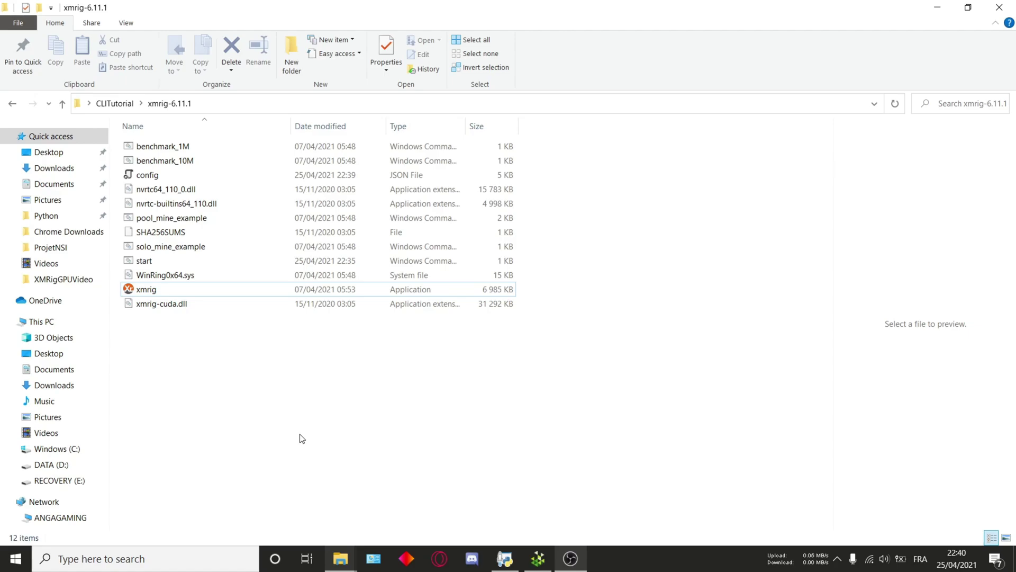